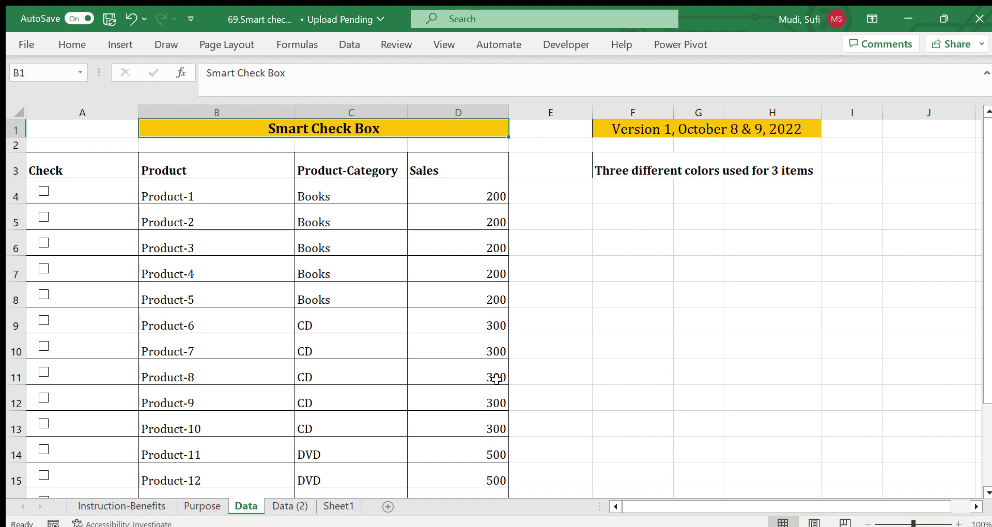
Tick the check box for Product-1 on the Data sheet
left_click_drag(100, 162, 442, 443)
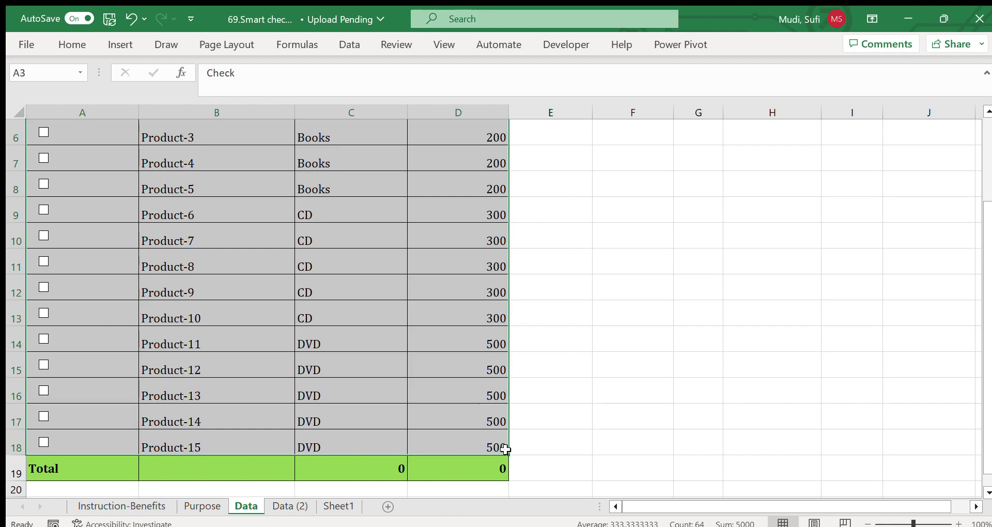
left_click_drag(988, 283, 988, 187)
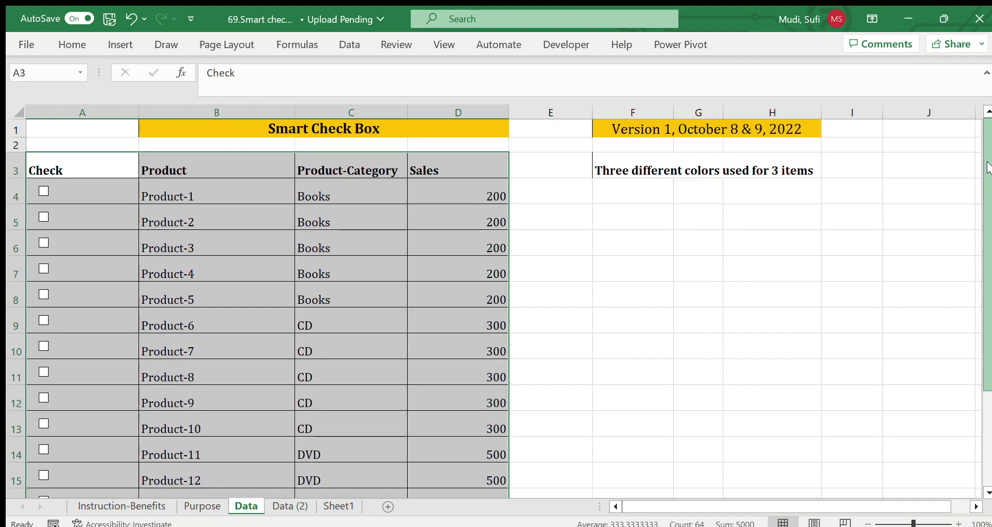
left_click(43, 180)
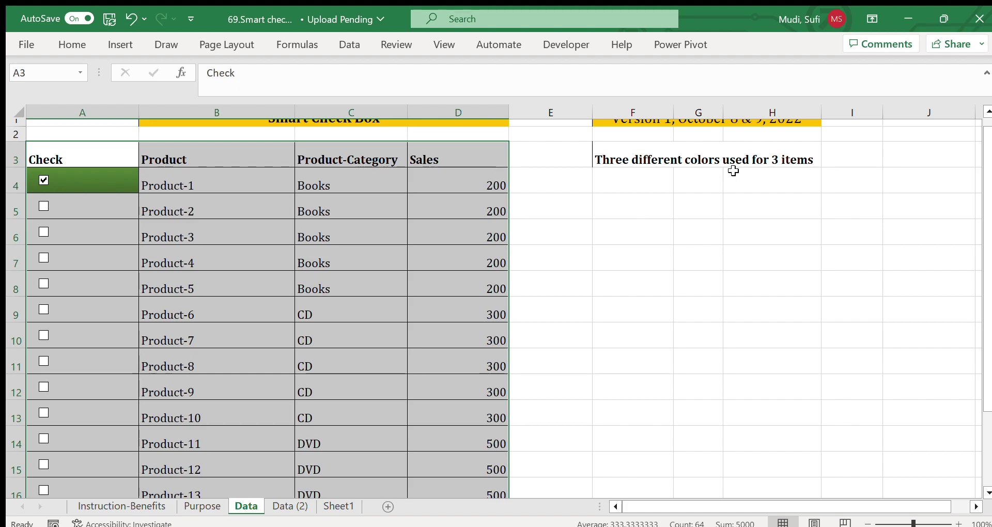
Inspect the formulas behind the item count and the sales sum in the Total row
left_click_drag(989, 159, 989, 233)
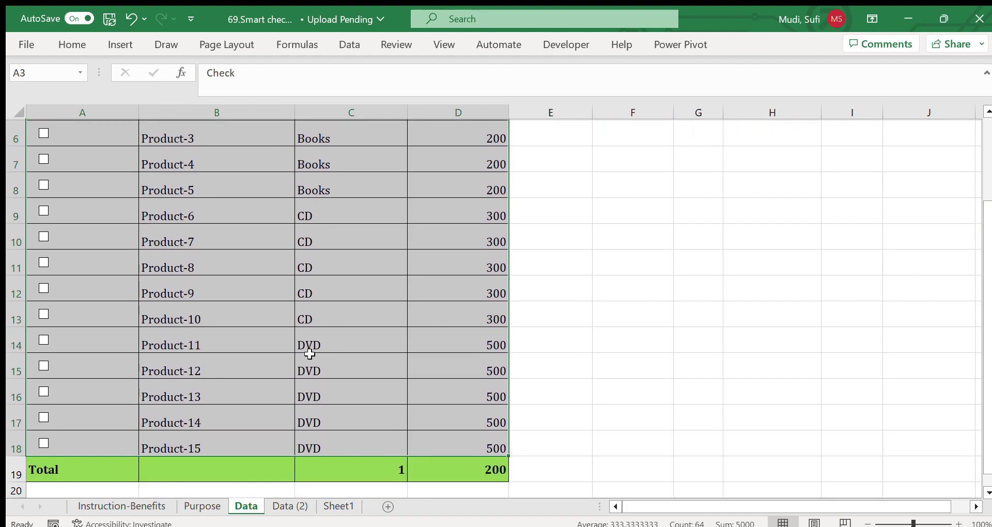
left_click(343, 463)
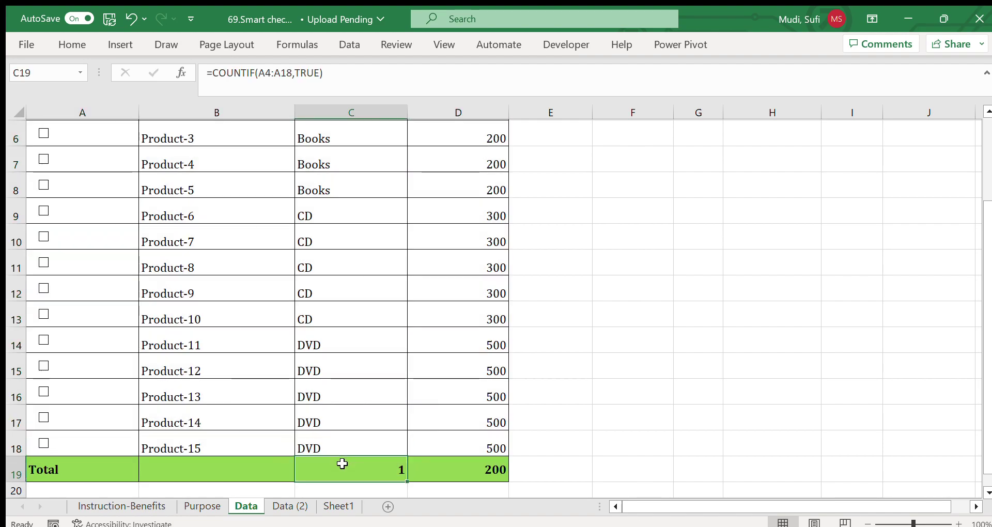
left_click(440, 468)
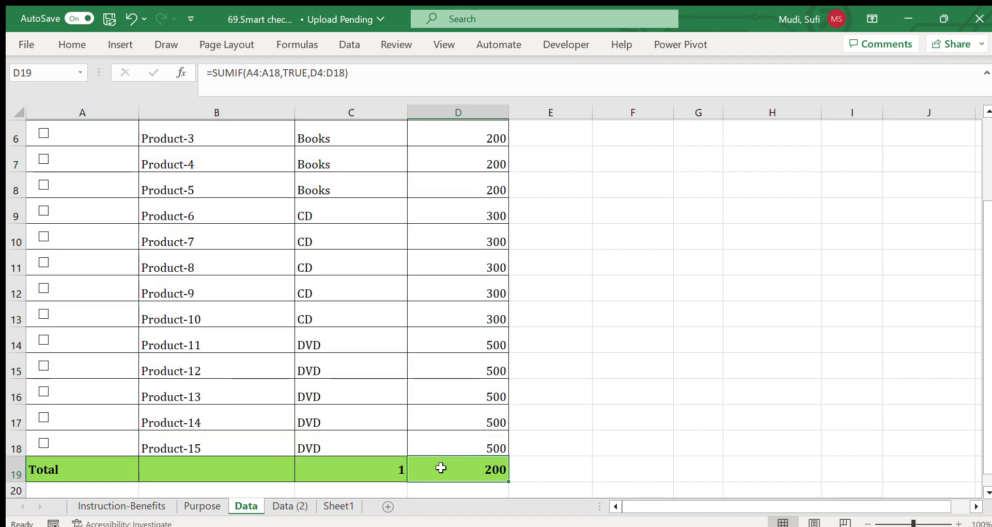
left_click_drag(981, 219, 963, 132)
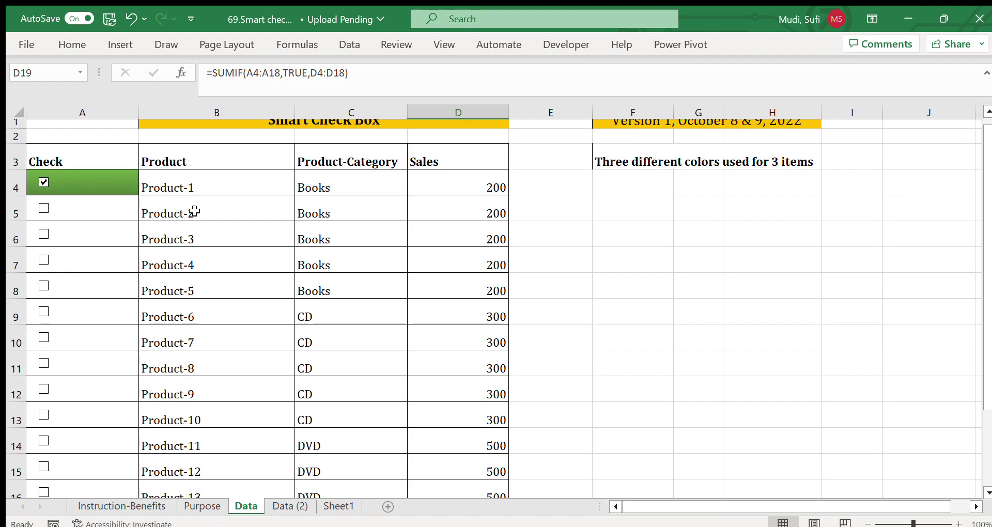
Tick the check boxes for Product-6 in the CD category and Product-11 in the DVD category
left_click_drag(985, 167, 984, 146)
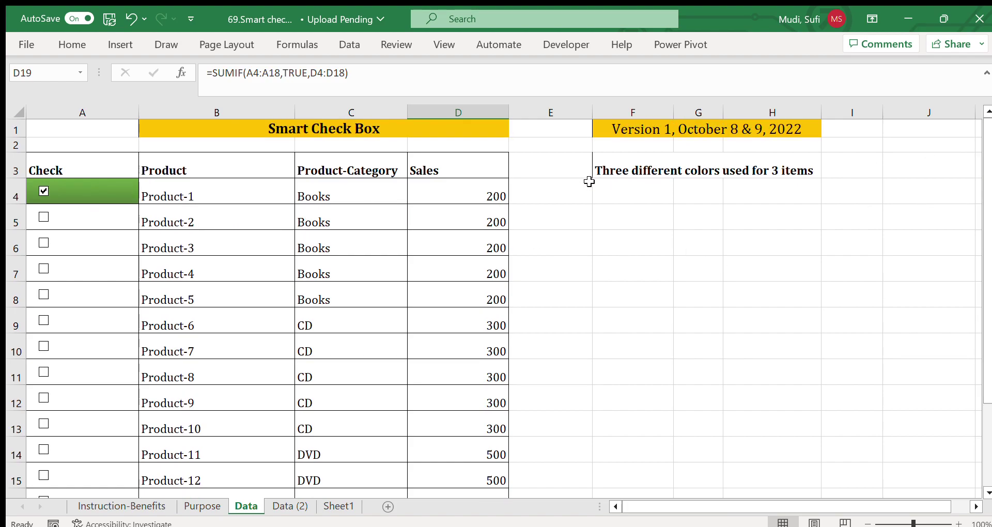
left_click(610, 170)
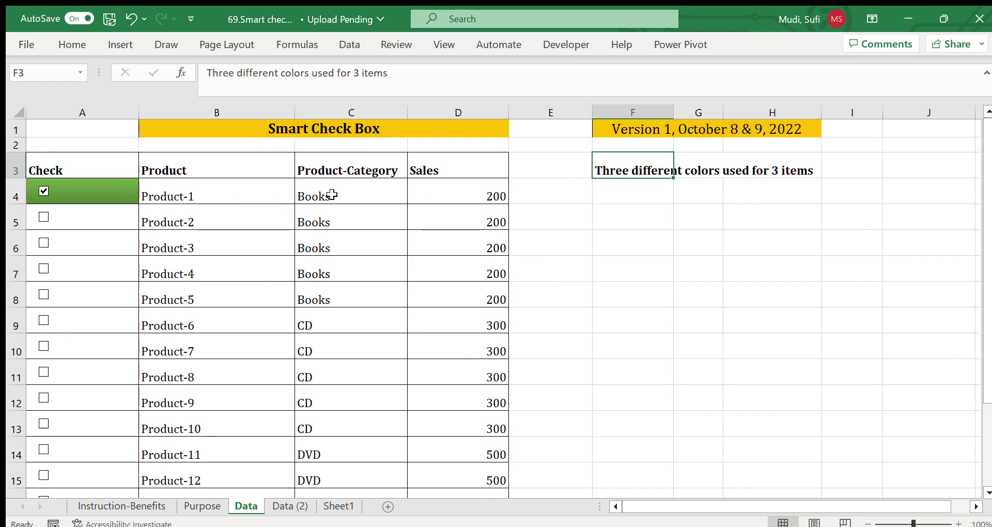
left_click_drag(335, 191, 336, 287)
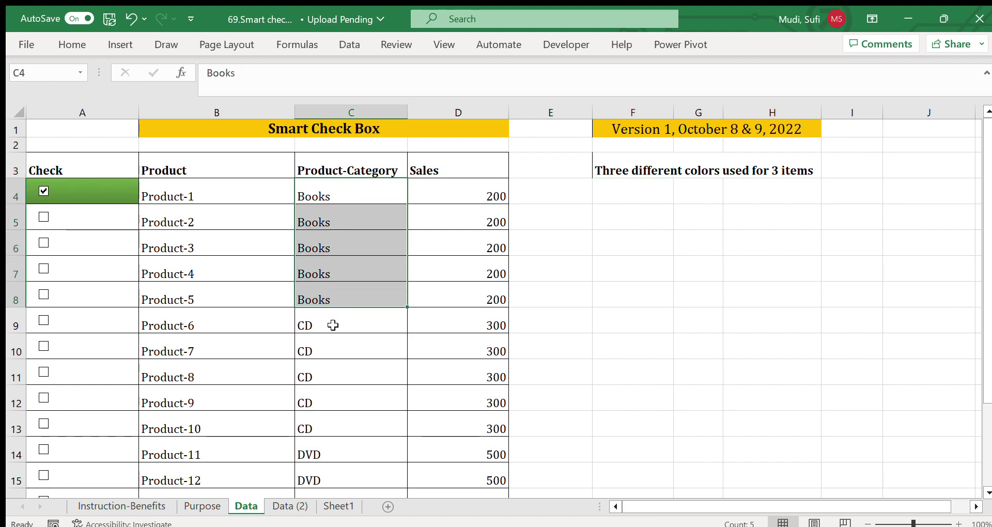
left_click(44, 321)
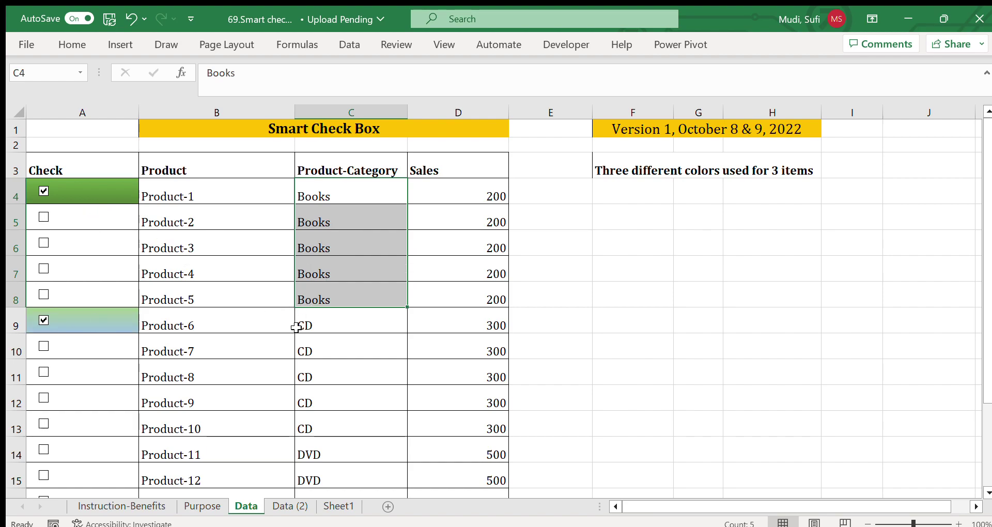
left_click_drag(321, 323, 325, 438)
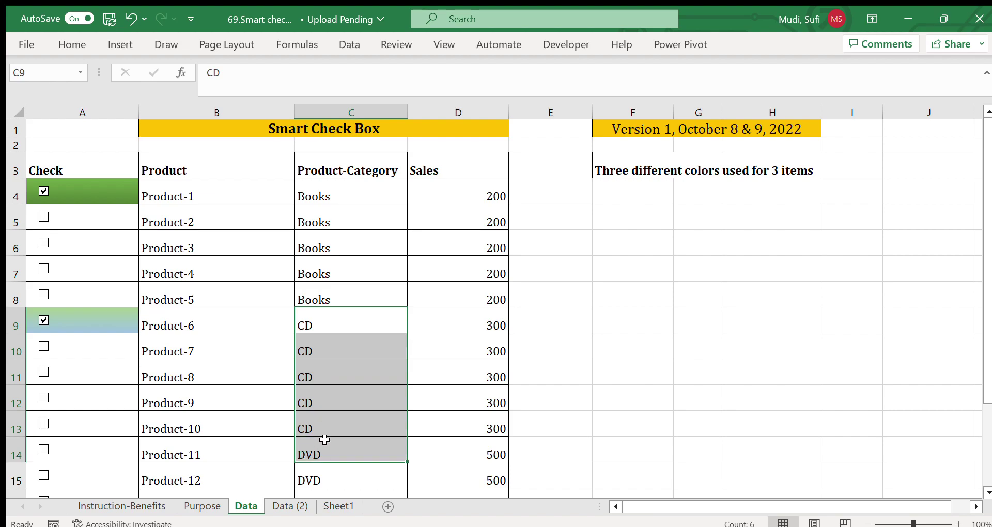
left_click(44, 449)
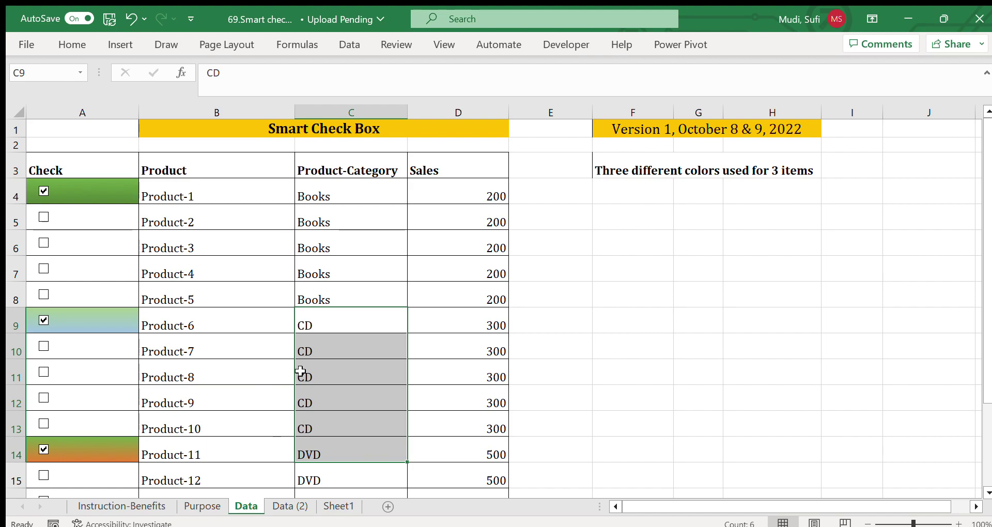
On the Data (2) sheet, clear the check boxes for Product-1 and Product-2, and tick Product-1 again
left_click(291, 507)
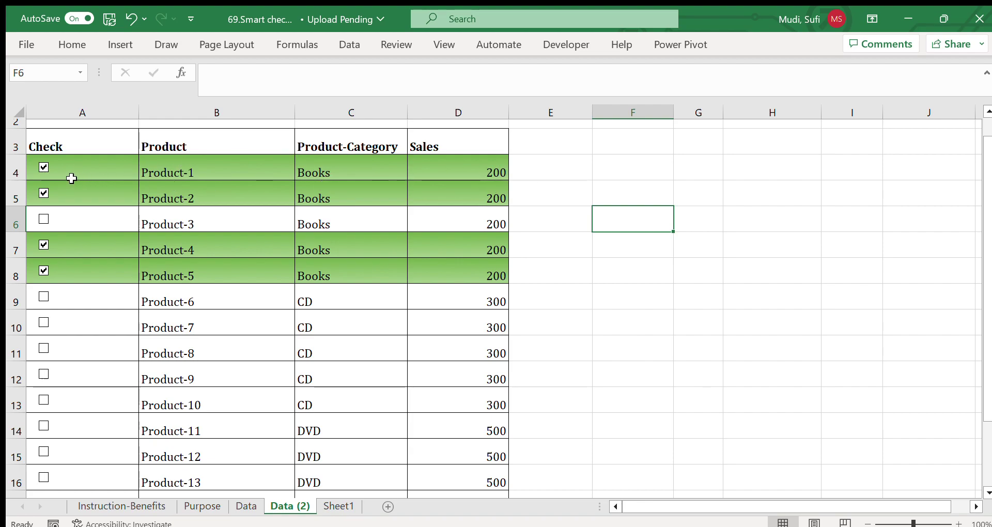
left_click(43, 167)
left_click(41, 192)
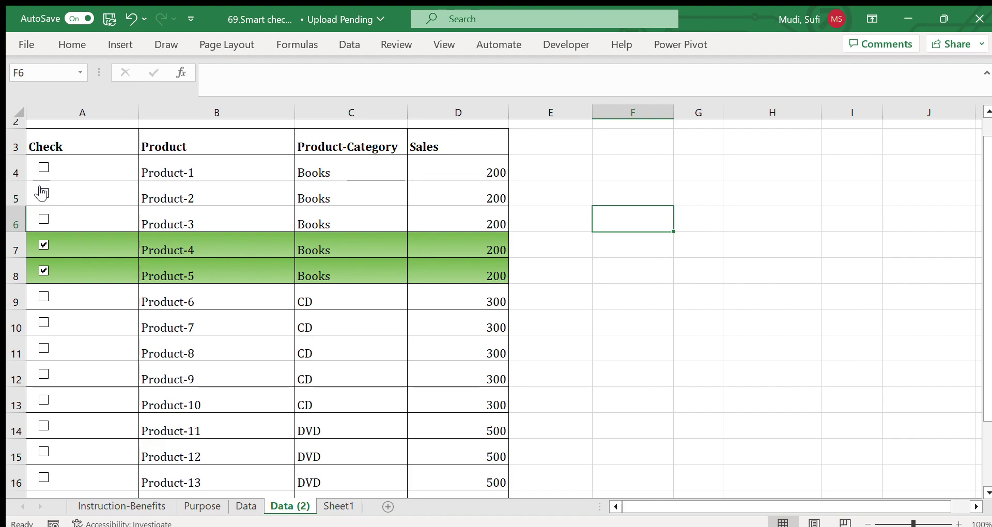
left_click(43, 167)
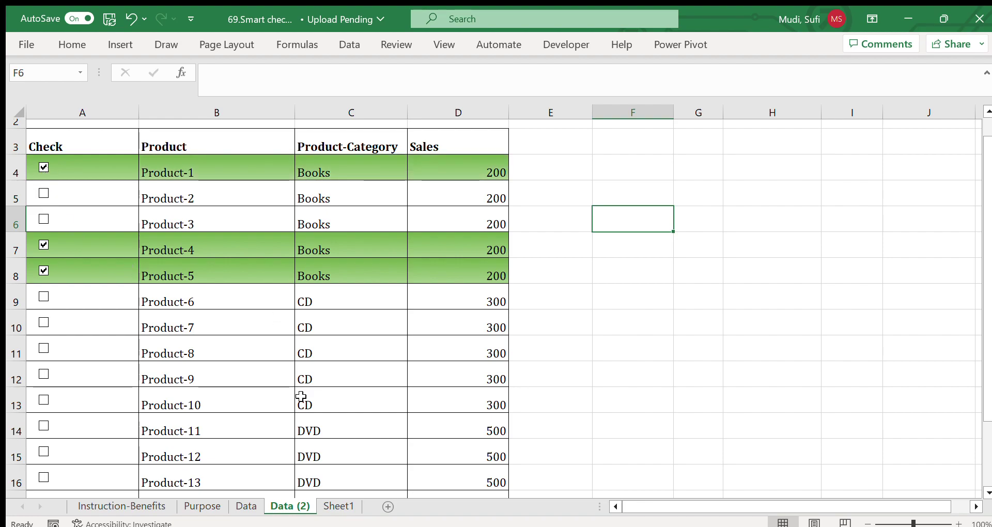
left_click_drag(986, 176, 987, 147)
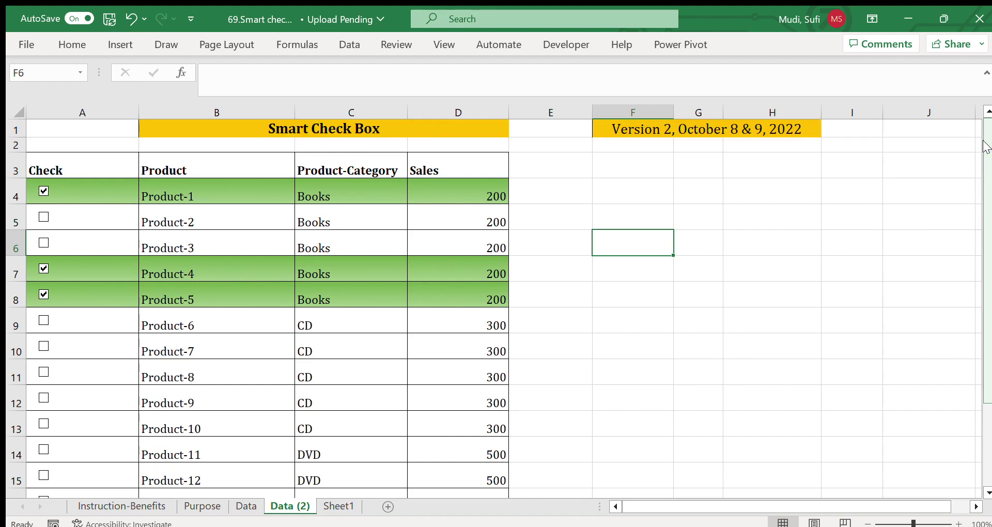
Open the Purpose sheet and go through its list of purposes, from modernizing the data system to learning new skills
left_click(206, 508)
left_click(206, 295)
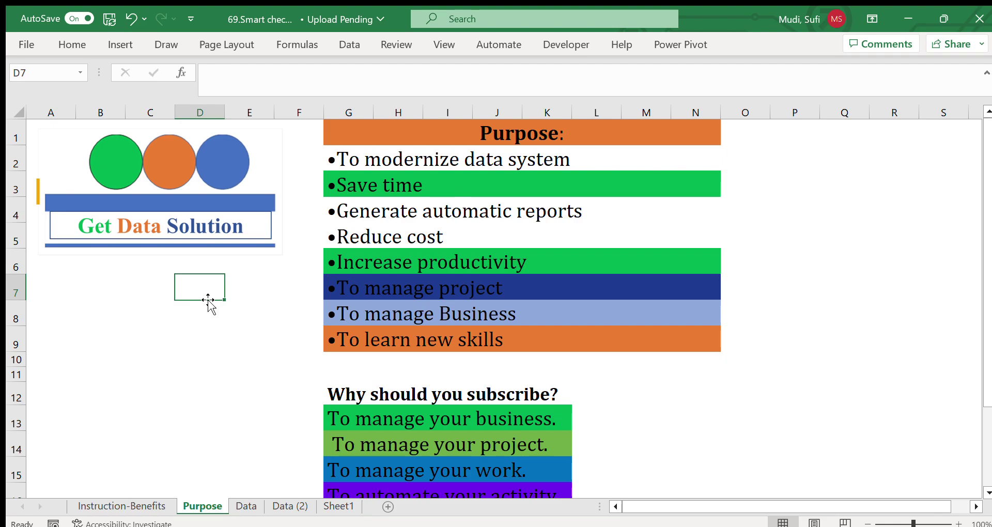
left_click(255, 270)
left_click(178, 319)
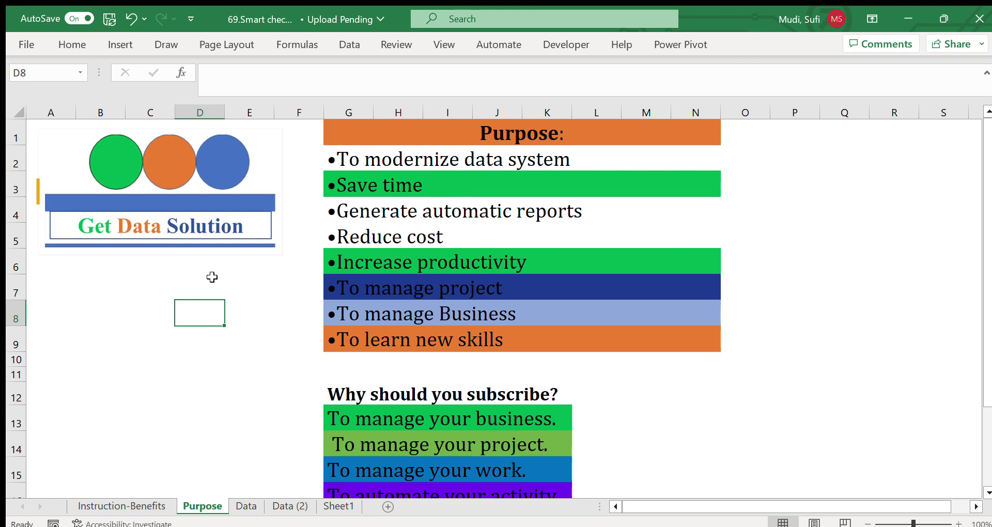
left_click(257, 287)
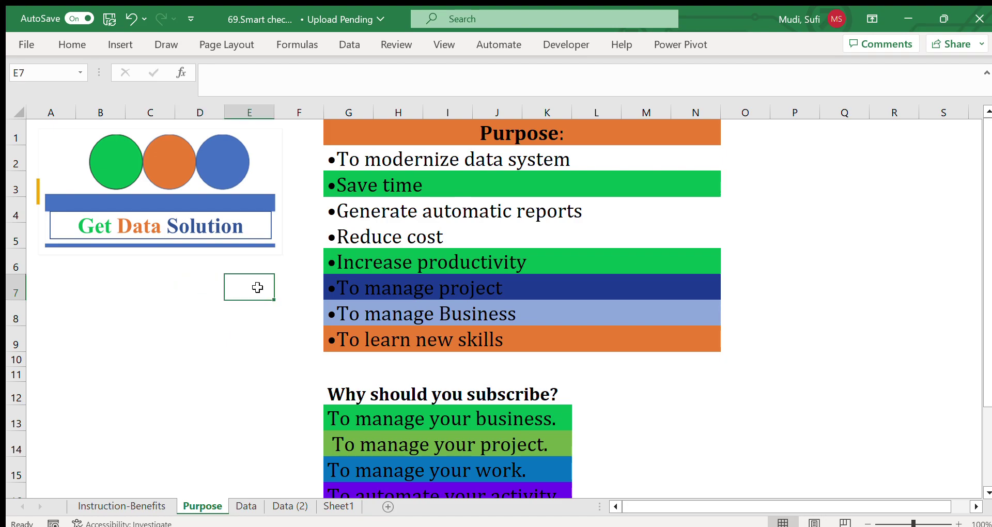
left_click(160, 266)
left_click(216, 348)
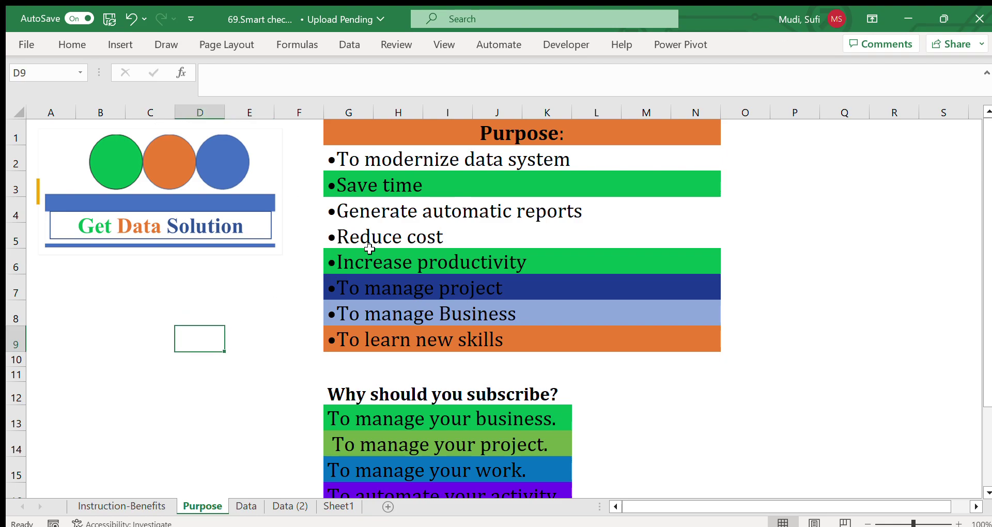
left_click(440, 159)
left_click(437, 185)
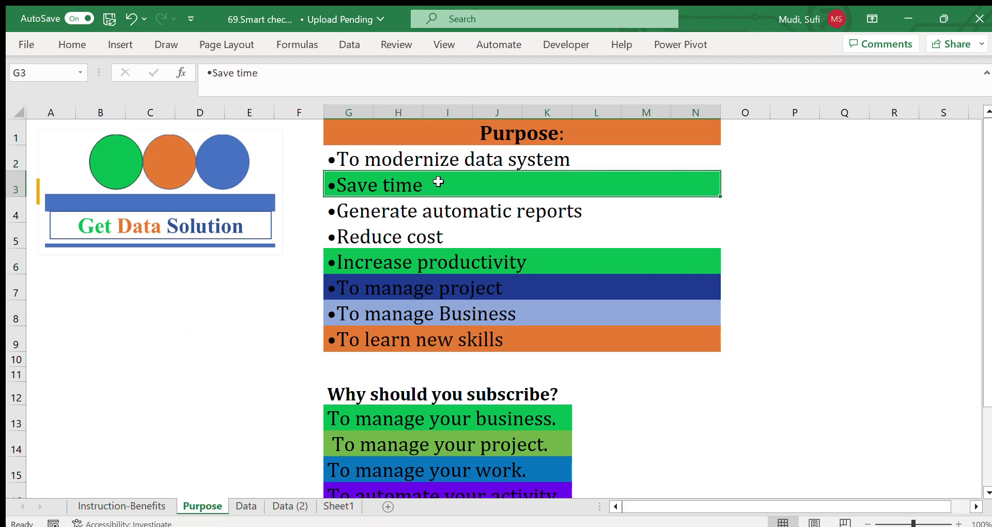
left_click(396, 212)
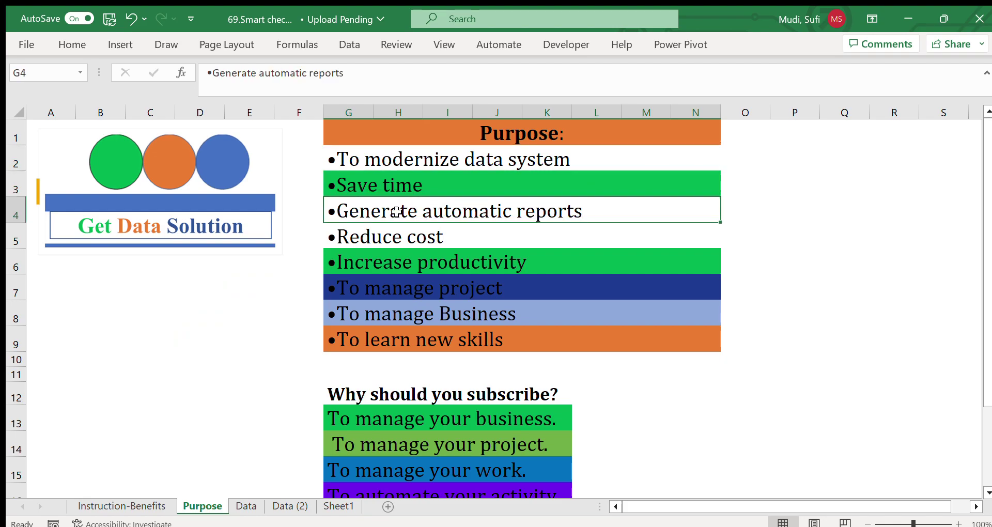
left_click(383, 236)
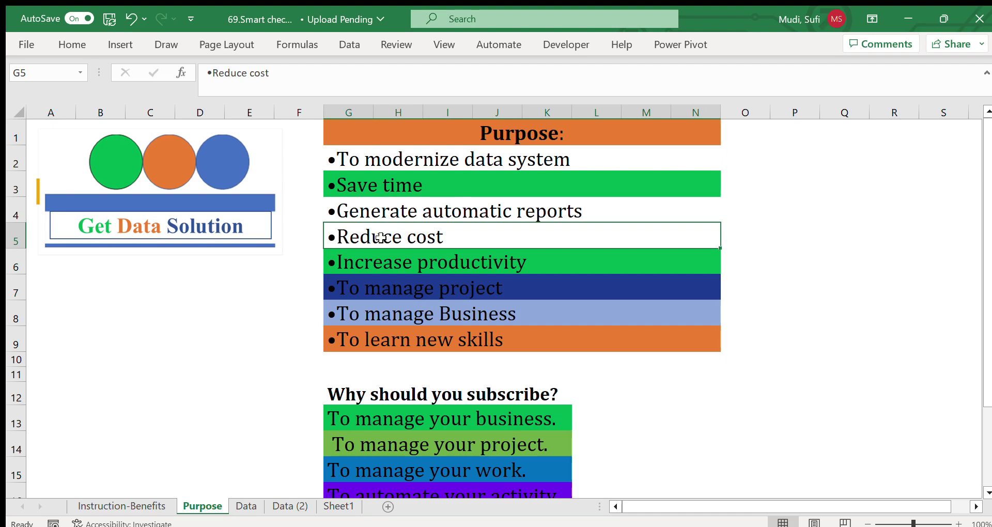
left_click(358, 264)
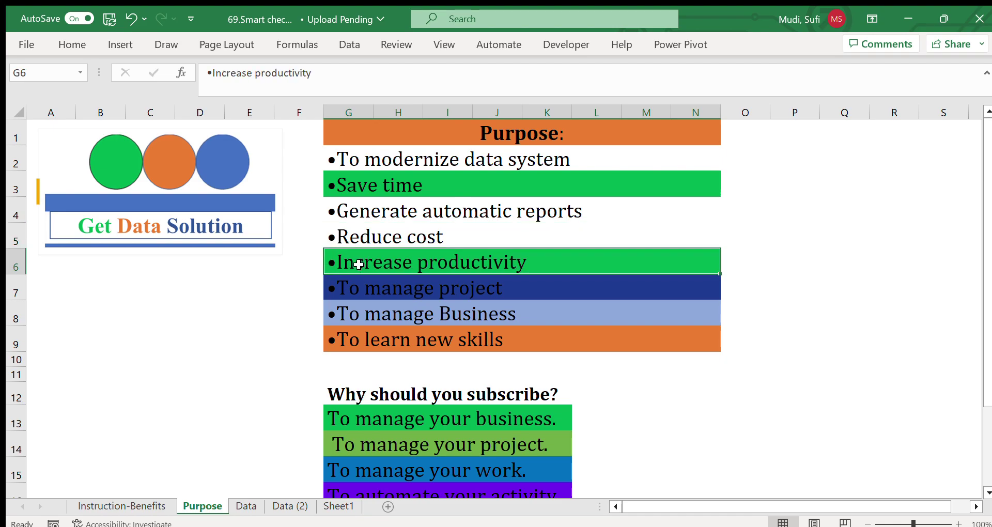
left_click(394, 287)
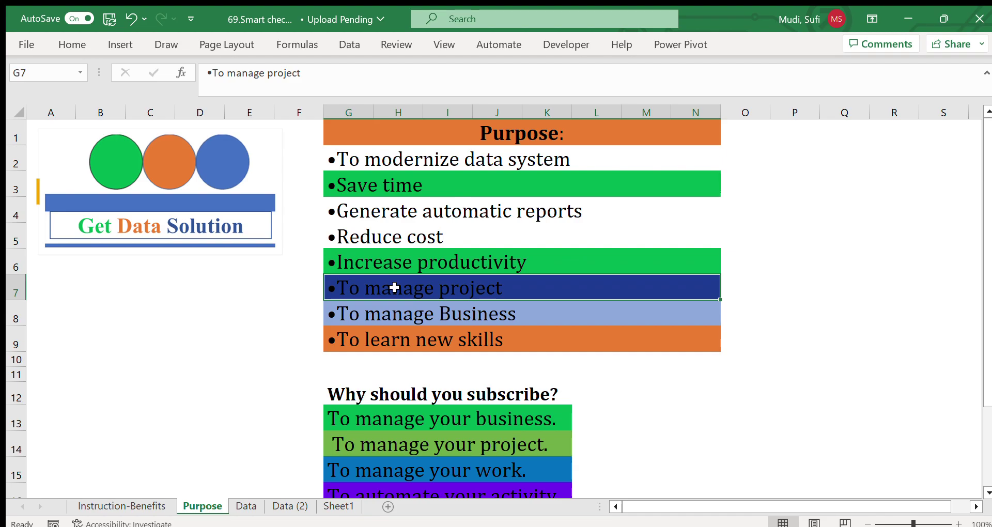
left_click(422, 336)
left_click(287, 360)
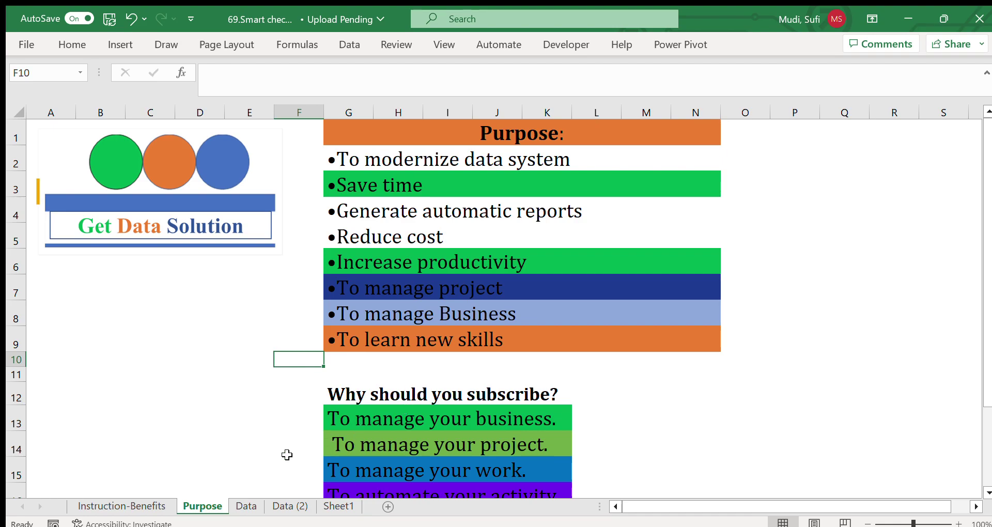
Return to the Data sheet and review the Total row's count formula against the ticked products
left_click(235, 507)
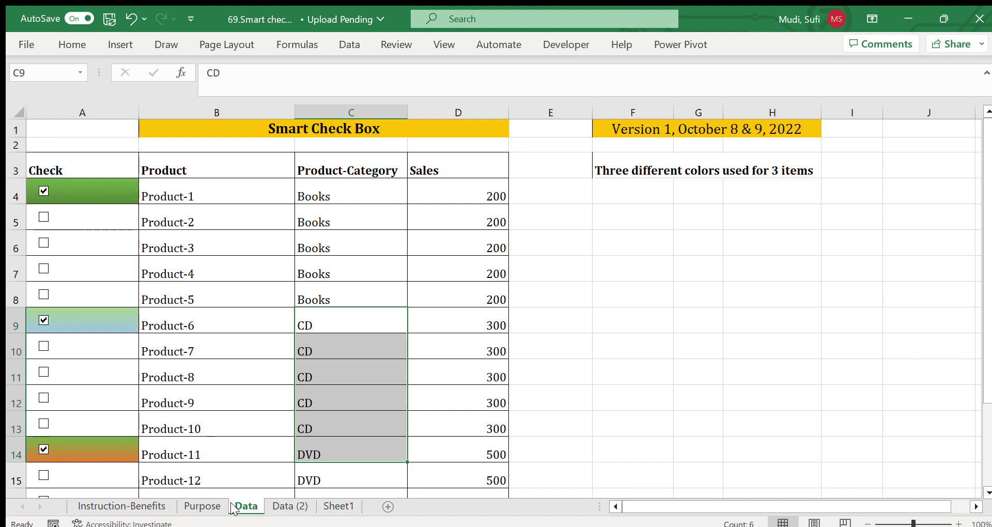
left_click(619, 277)
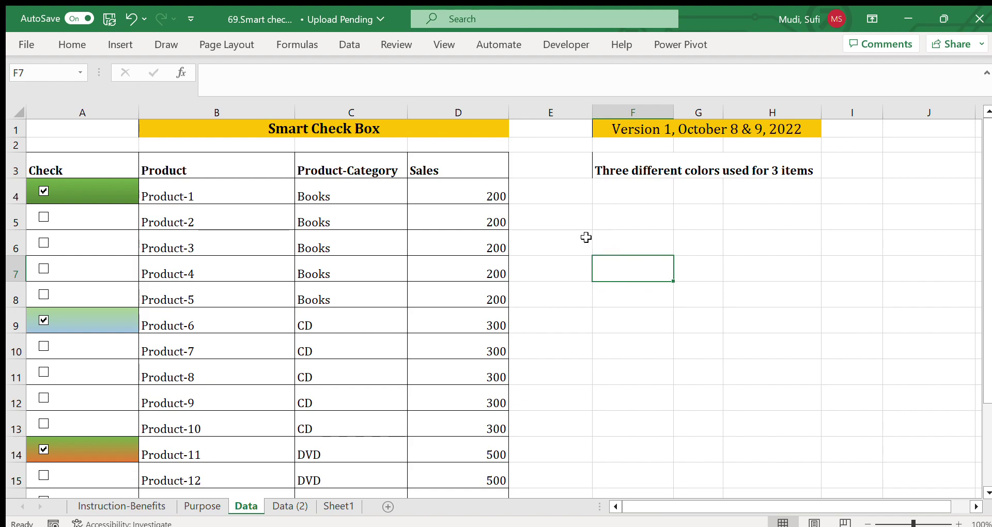
left_click(384, 298)
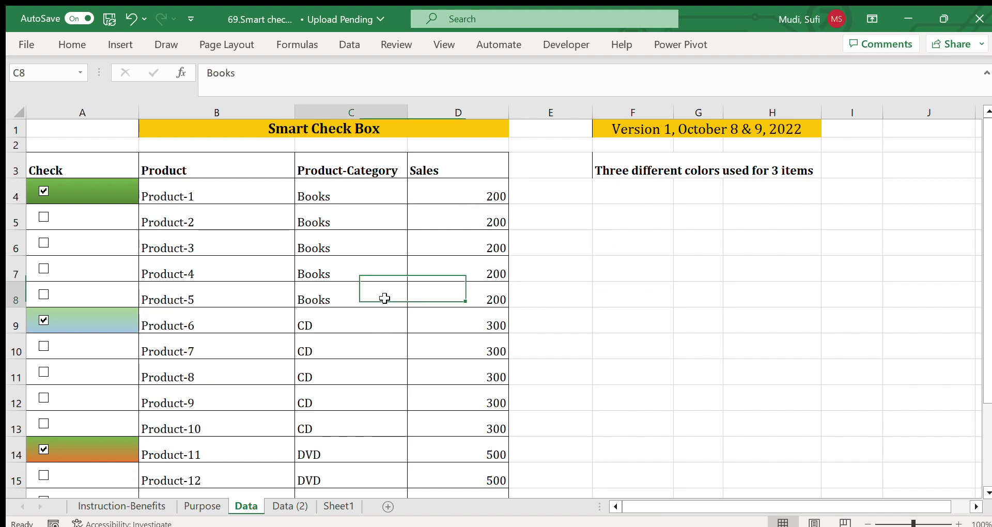
key("Down")
key("Down")
key("Down")
key("Down")
key("Down")
key("Down")
key("Down")
key("Down")
key("Down")
key("Down")
key("Down")
key("Down")
key("Down")
key("Down")
key("Down")
key("Down")
key("Down")
key("Down")
key("Down")
key("Down")
key("Down")
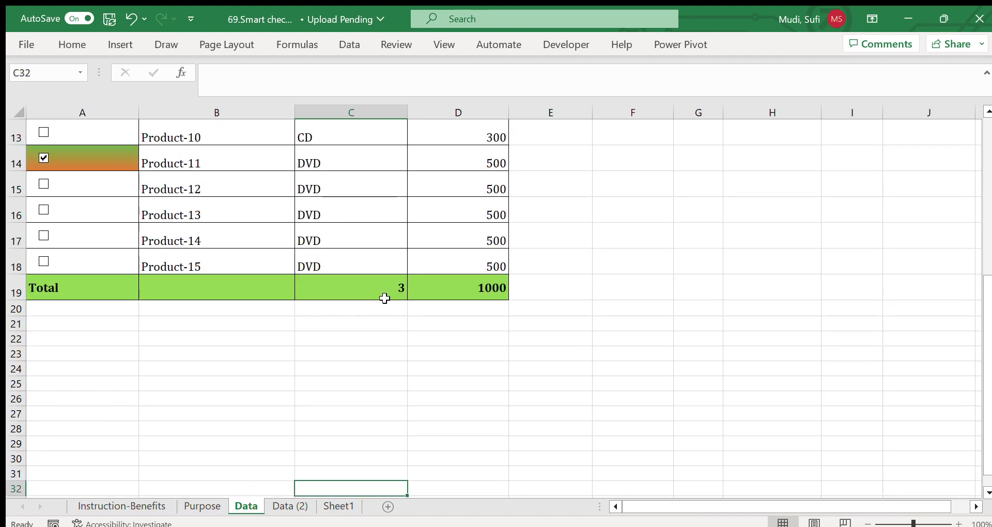
left_click(381, 288)
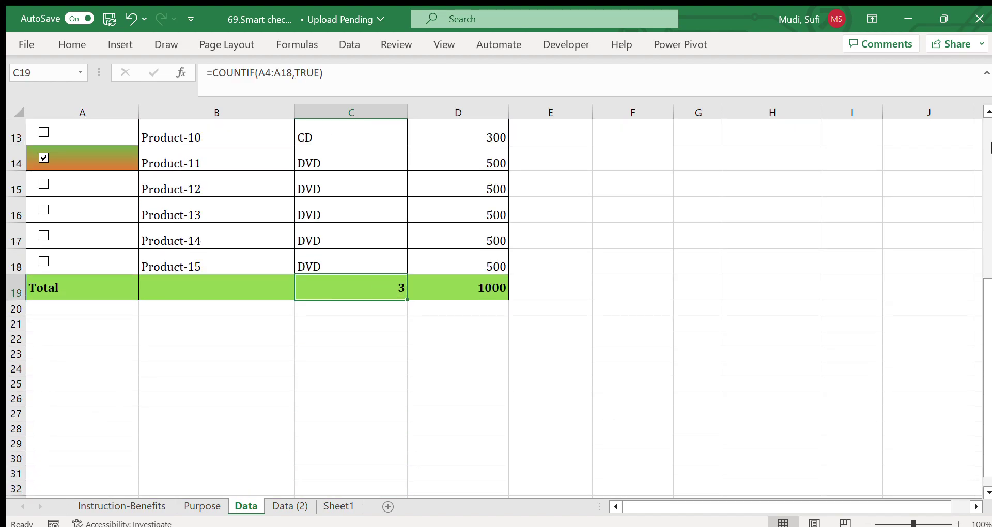
scroll(975, 216, "up", 2)
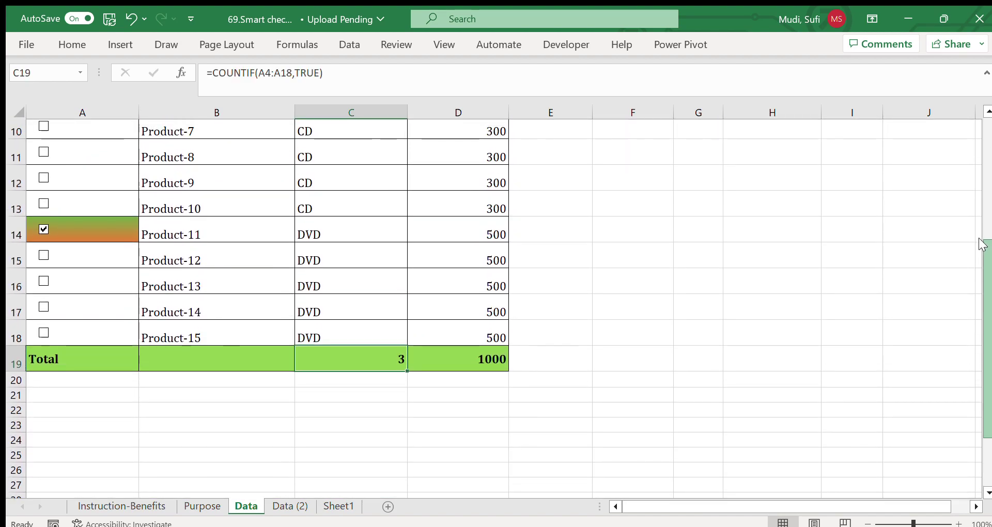
scroll(975, 216, "up", 2)
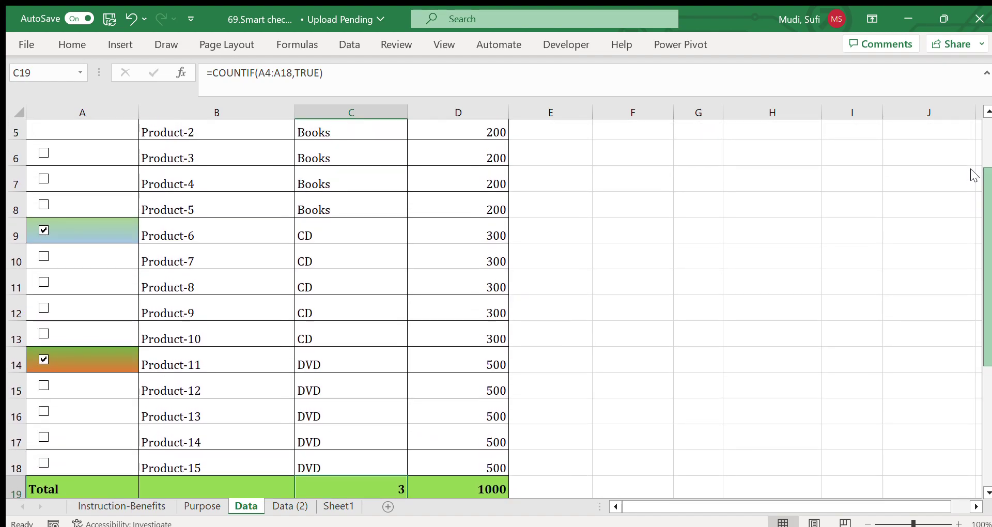
scroll(968, 155, "up", 1)
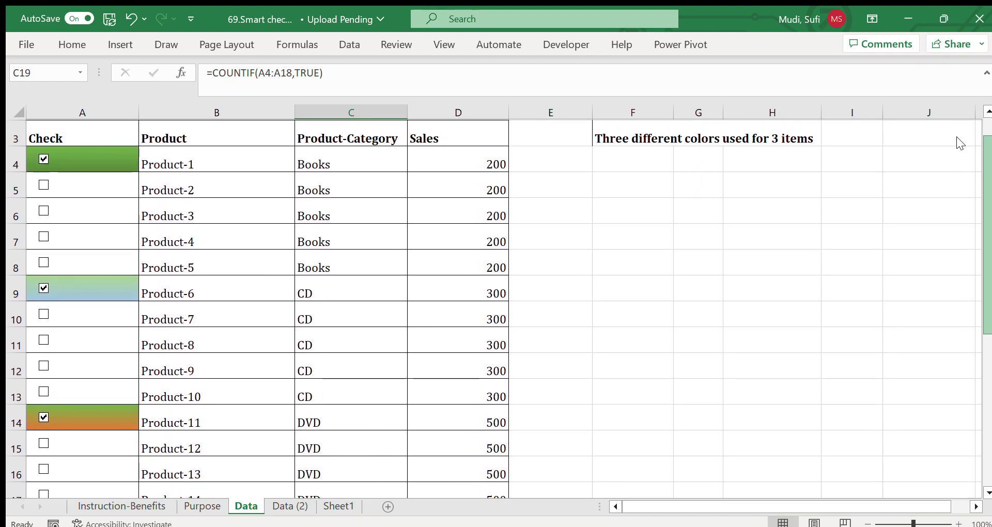
Review the Total row's SUMIF sales formula and COUNTIF count formula against the ticked products
scroll(958, 186, "down", 2)
scroll(960, 238, "down", 1)
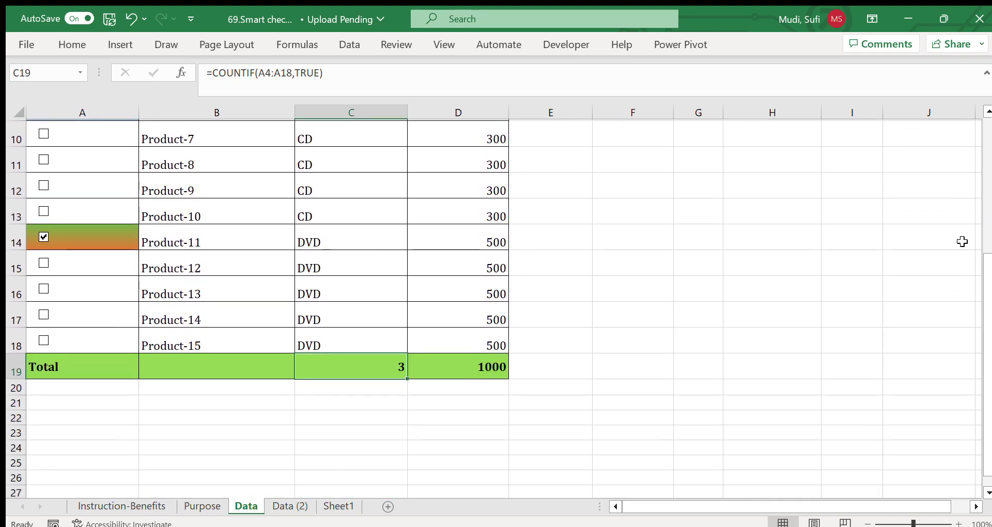
left_click(487, 366)
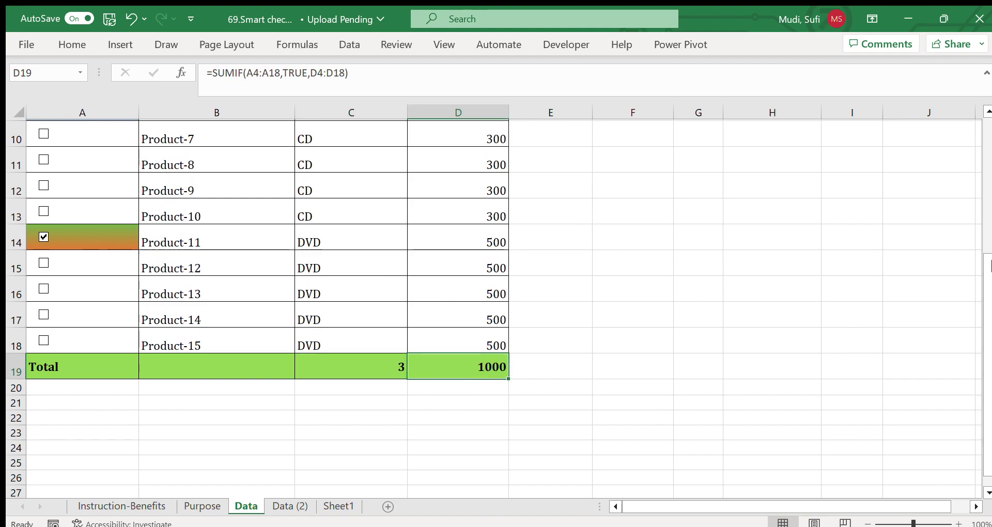
left_click_drag(987, 269, 965, 122)
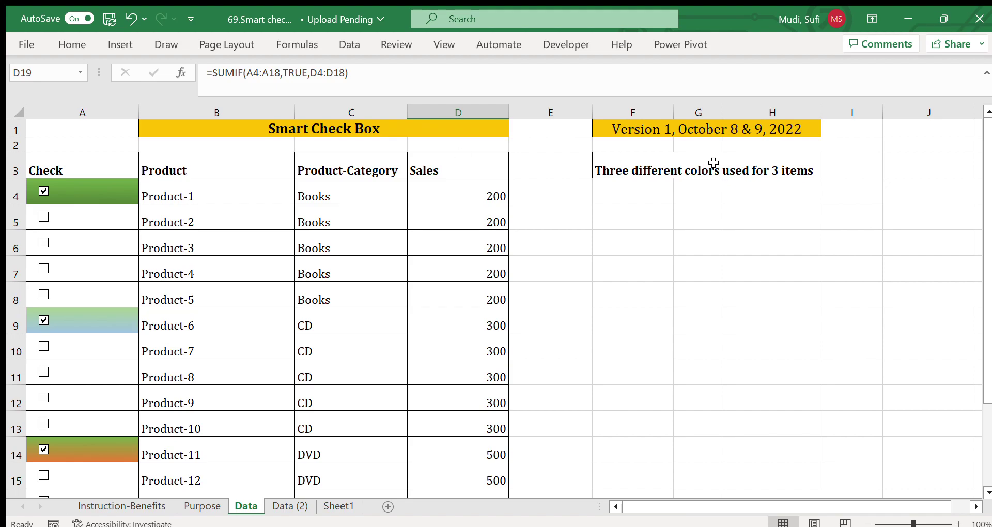
left_click_drag(989, 157, 976, 268)
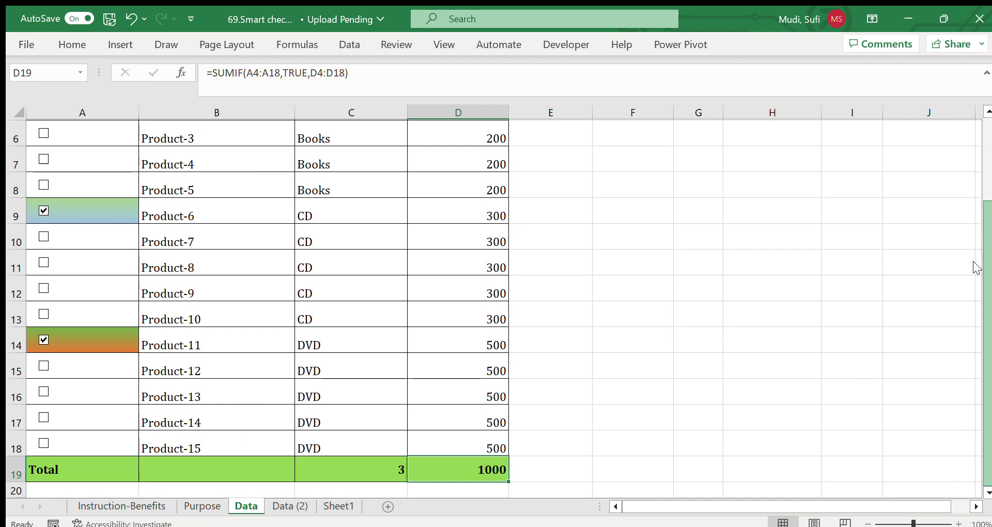
left_click(330, 466)
left_click(464, 468)
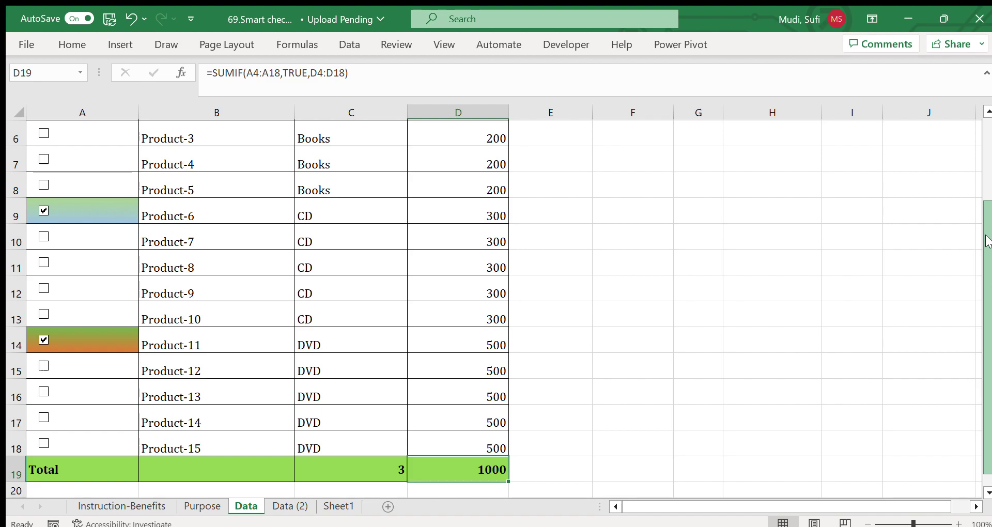
Tick the check boxes for Product-2 through Product-5 in the Books category
left_click_drag(987, 241, 980, 142)
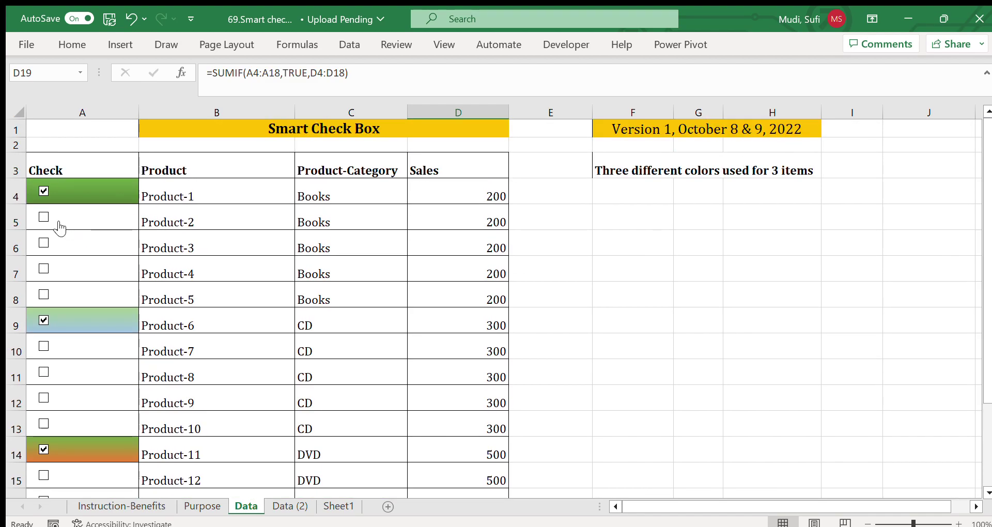
left_click(43, 217)
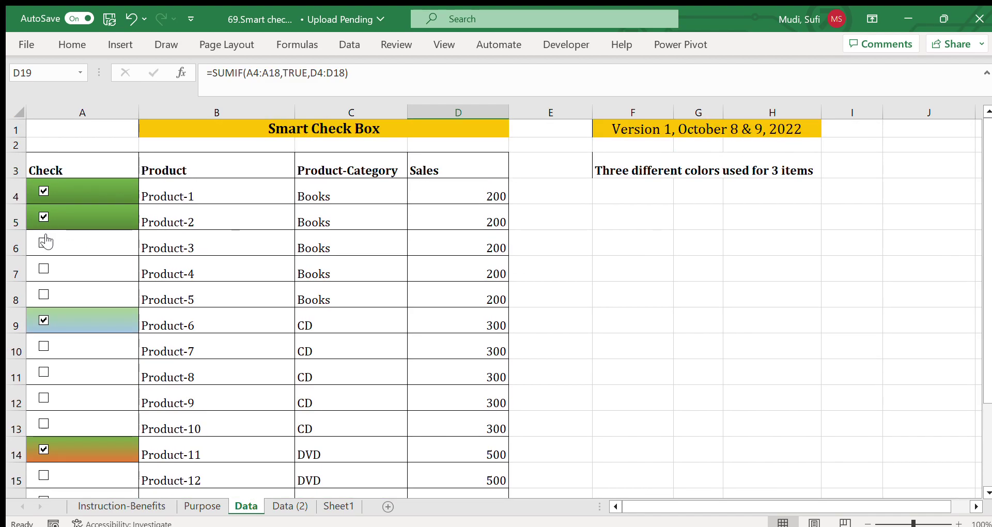
left_click(43, 243)
left_click(43, 269)
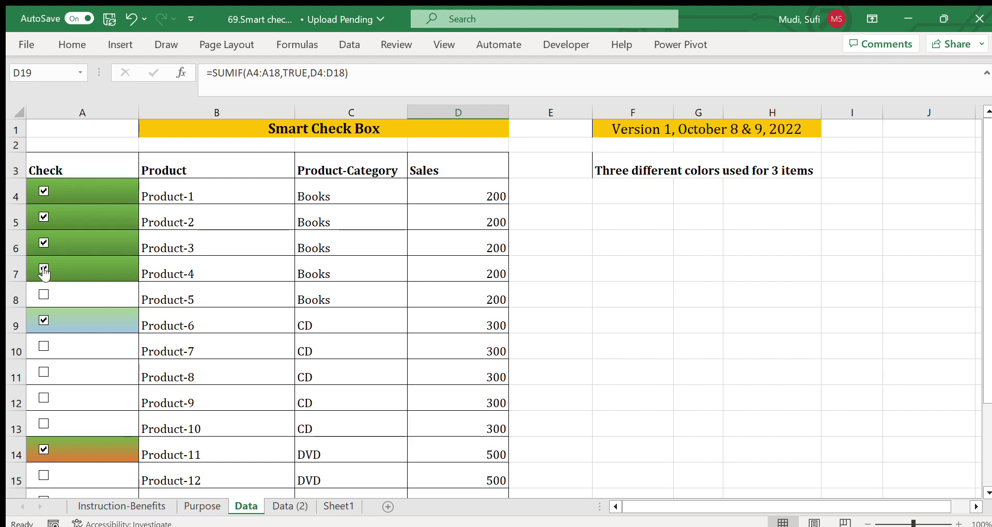
left_click(44, 294)
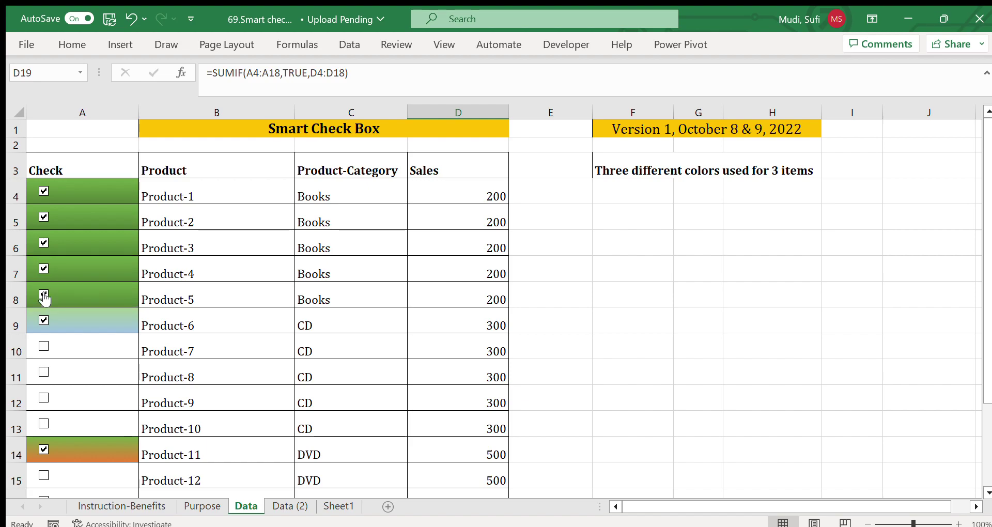
Tick the check boxes for Product-7 through Product-10 in the CD category
left_click(43, 346)
left_click(45, 370)
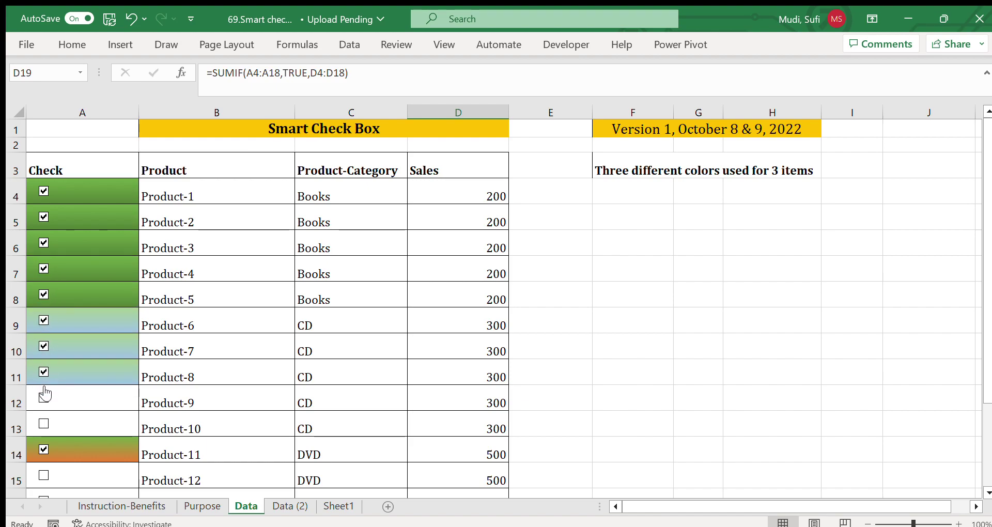
left_click(44, 397)
left_click(44, 424)
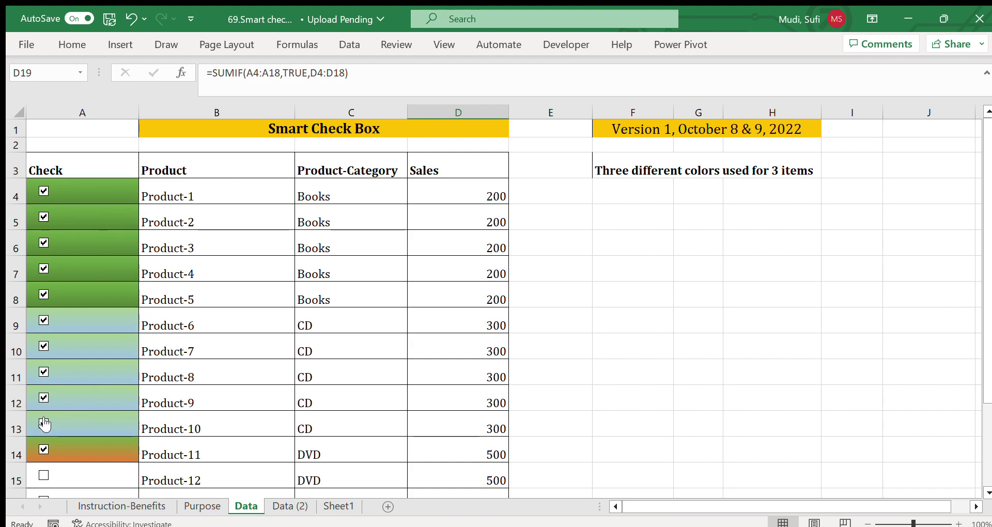
Check the updated product count and sales sum in the Total row
left_click_drag(986, 277, 983, 361)
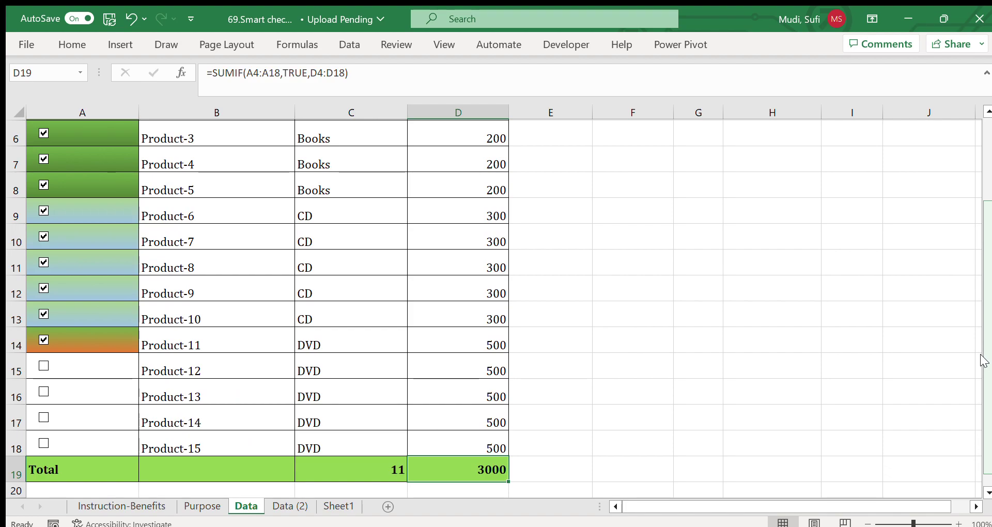
left_click(365, 470)
left_click(458, 467)
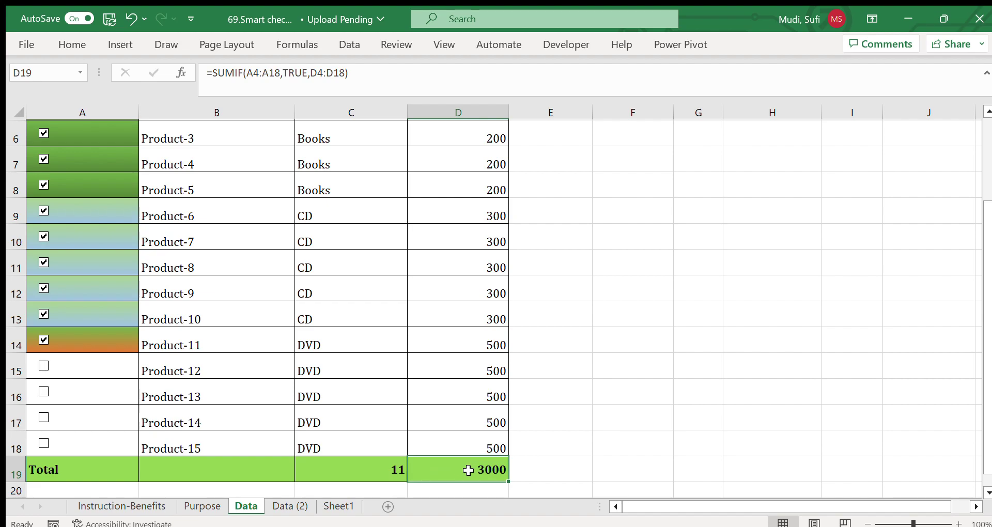
Tick the check boxes for Product-12 through Product-15 in the DVD category
left_click(43, 366)
left_click(44, 391)
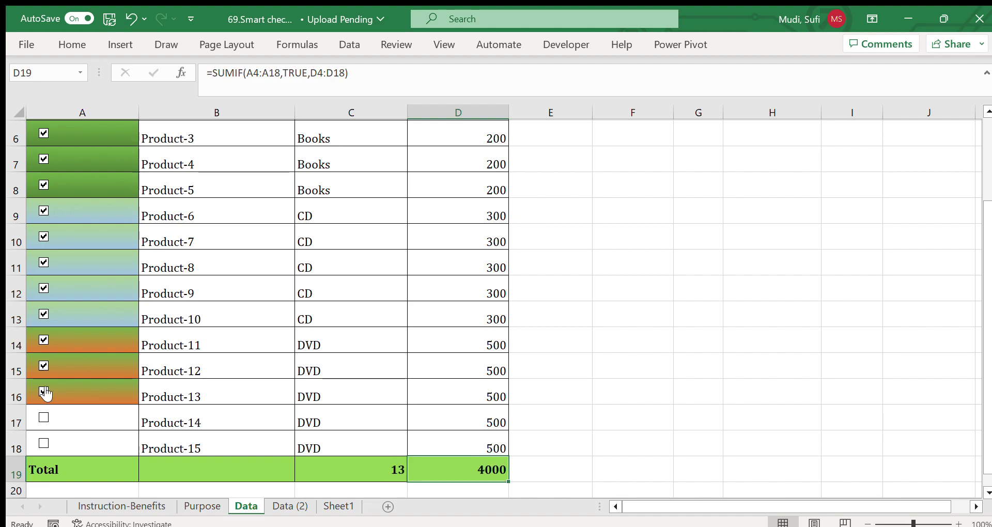
left_click(45, 417)
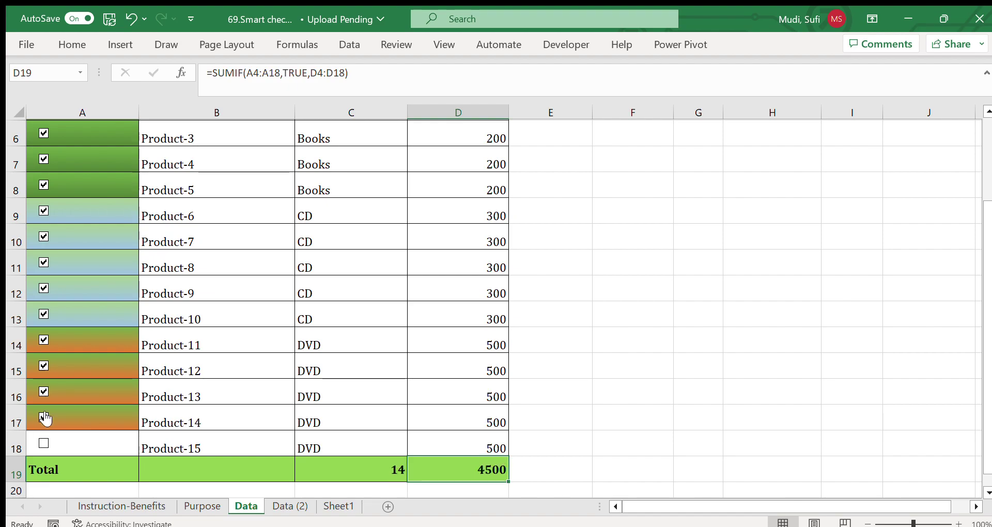
left_click(44, 443)
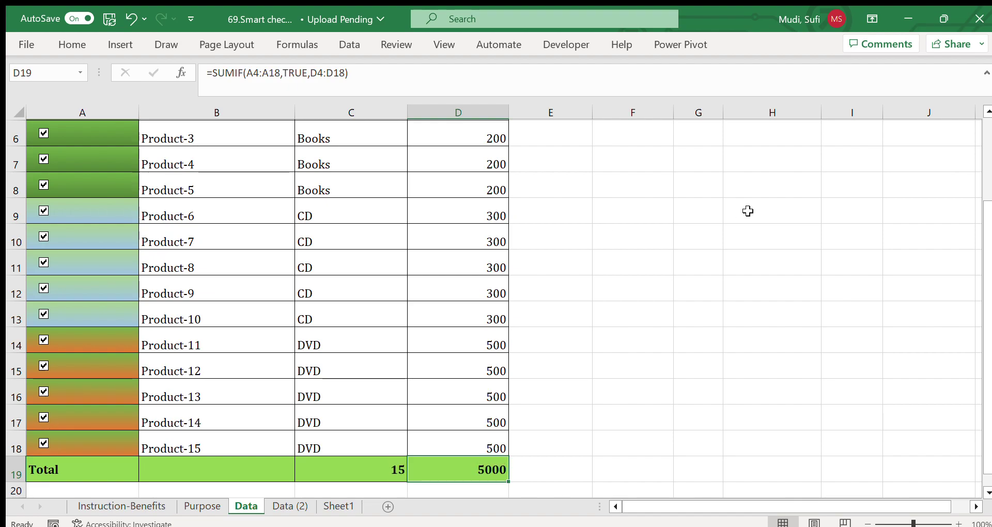
left_click_drag(985, 259, 980, 295)
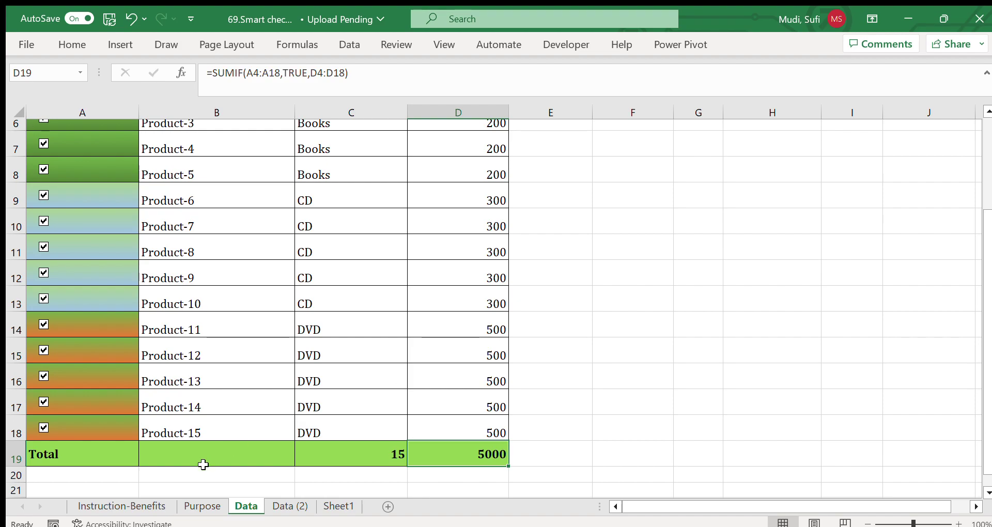
Read the first user instruction on the Instruction-Benefits sheet and compare it with the product, category and sales columns on the Data sheet
left_click(137, 499)
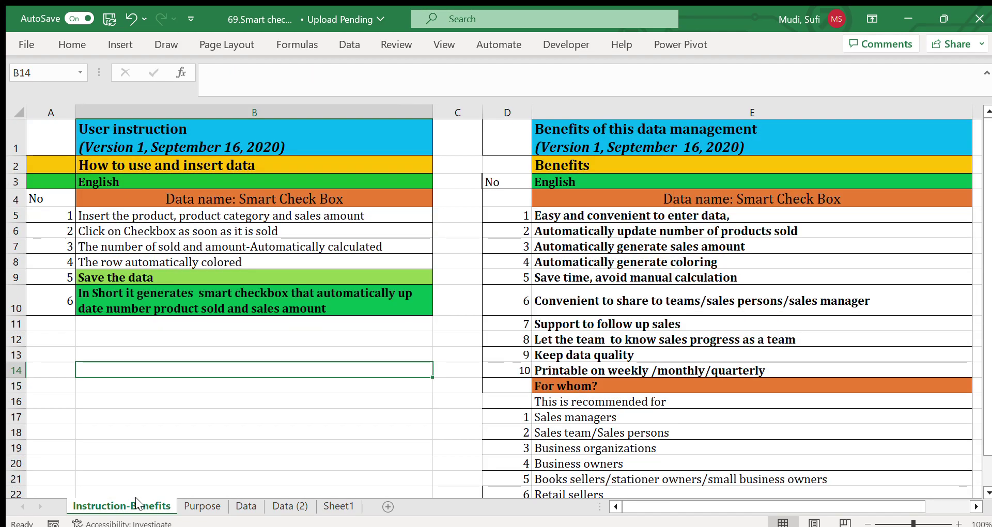
left_click(104, 219)
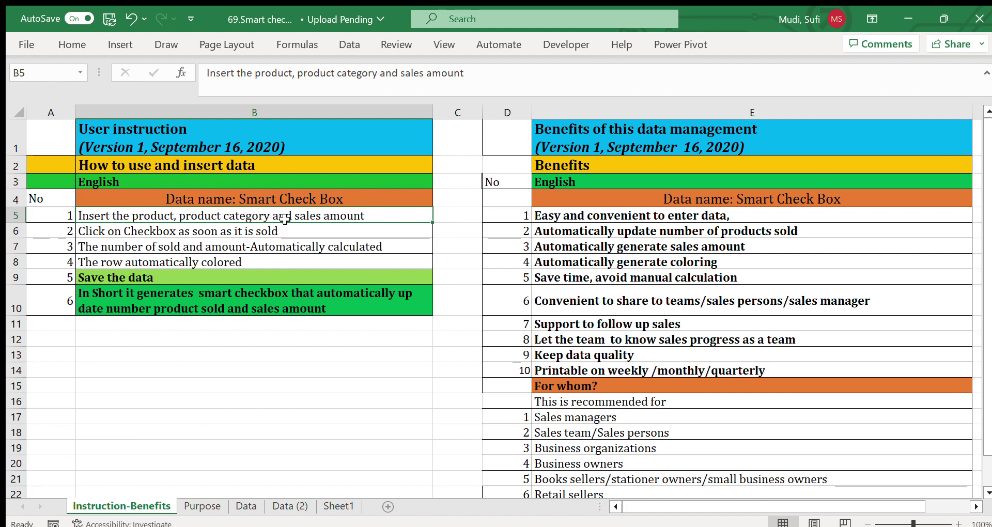
left_click(246, 506)
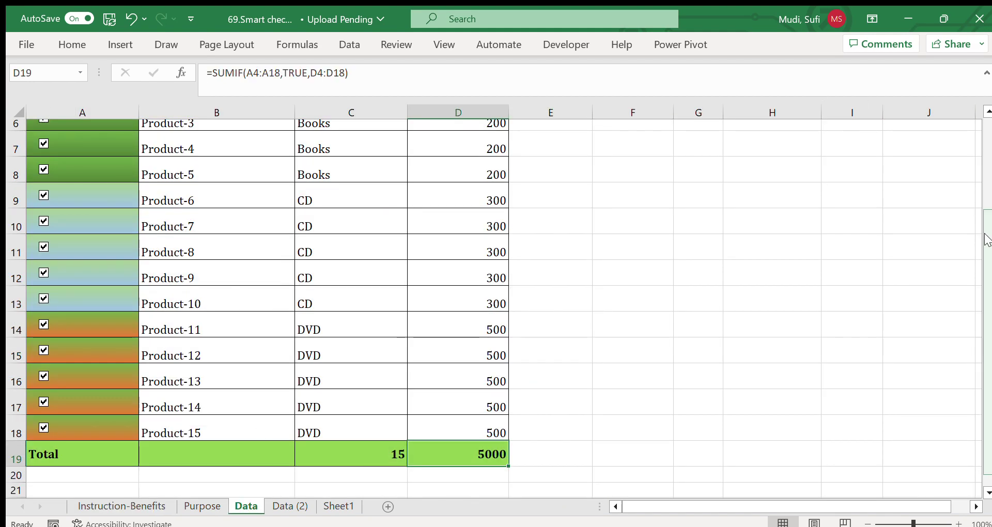
scroll(679, 183, "up", 2)
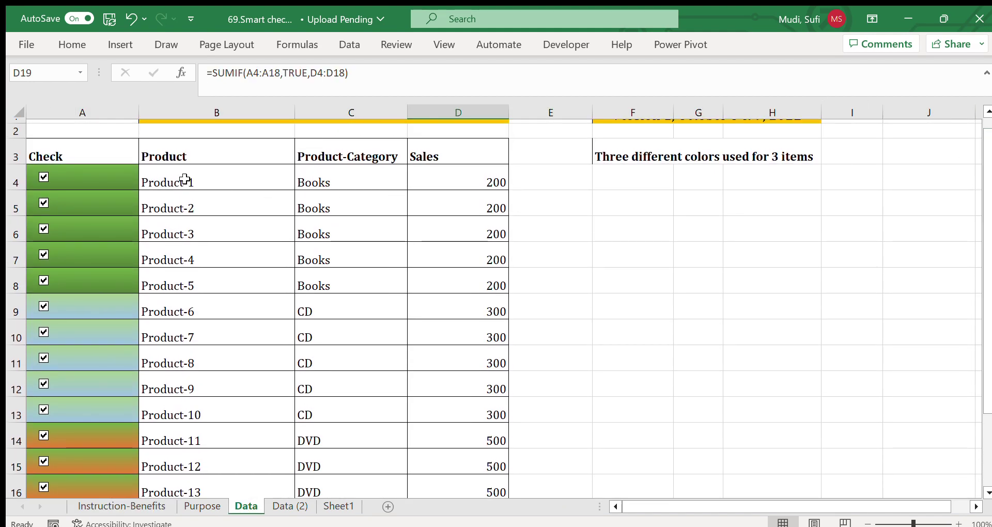
Consult the check box instruction on the Instruction-Benefits sheet, then clear and re-tick Product-1 on the Data sheet
left_click(147, 506)
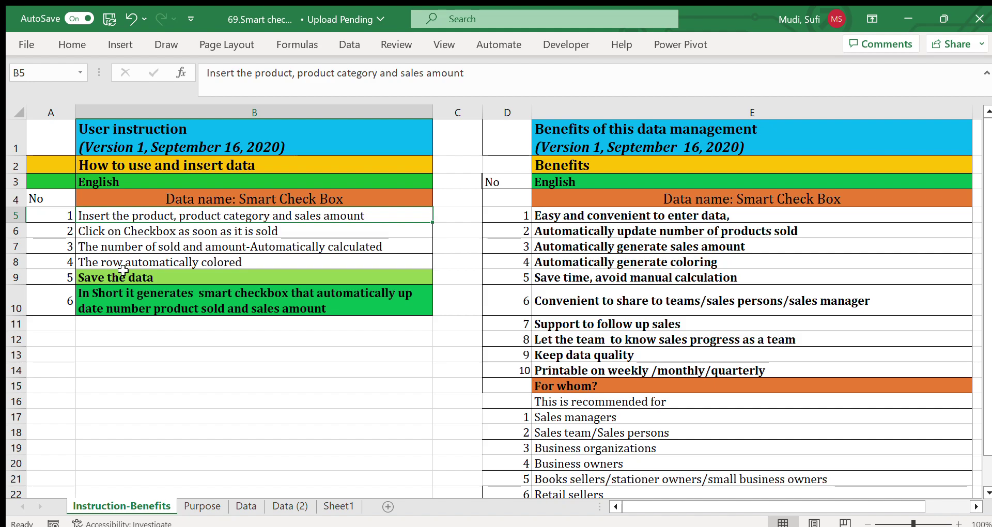
left_click(238, 506)
left_click(44, 178)
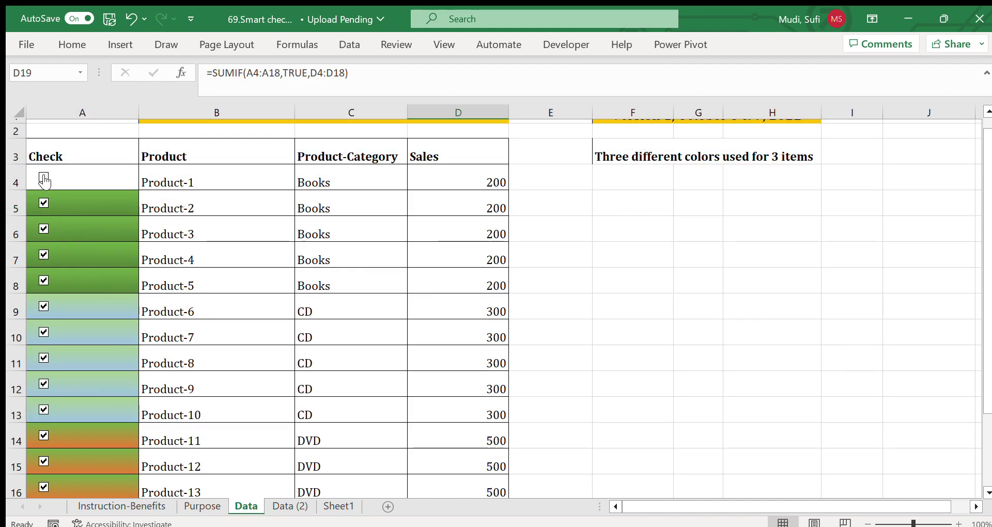
left_click(44, 178)
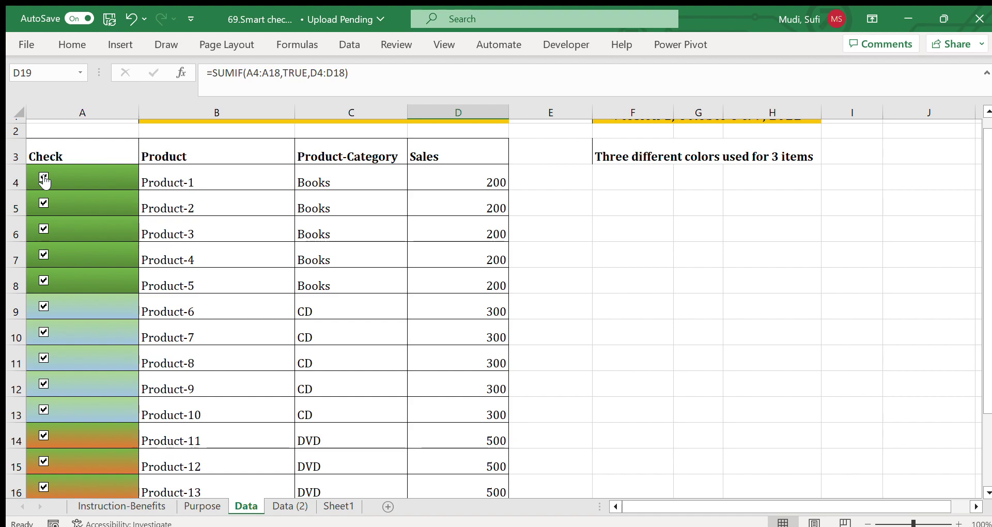
On the Instruction-Benefits sheet, go through the remaining user instructions, from automatic calculation to the summary, and the first six benefits
left_click(118, 502)
left_click(137, 247)
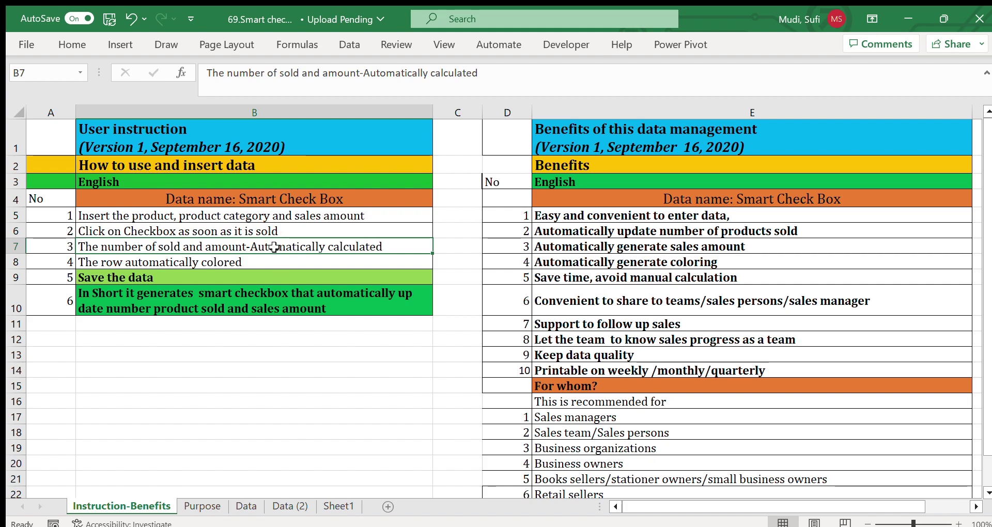
left_click(129, 267)
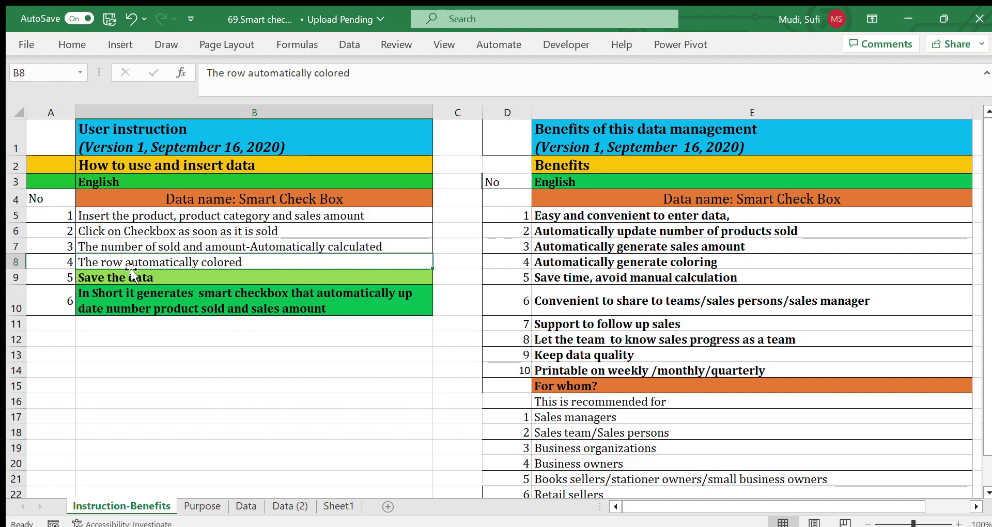
left_click(116, 279)
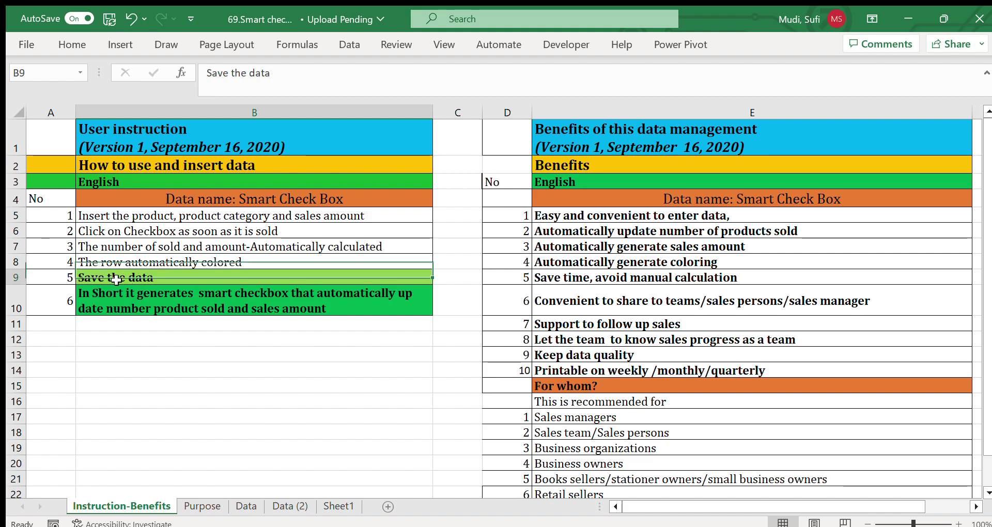
left_click(122, 295)
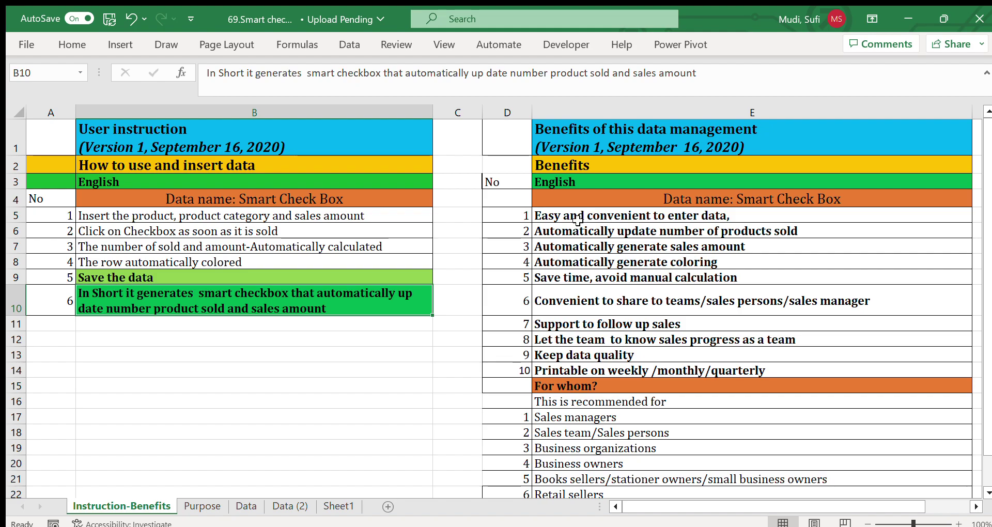
left_click_drag(572, 215, 570, 315)
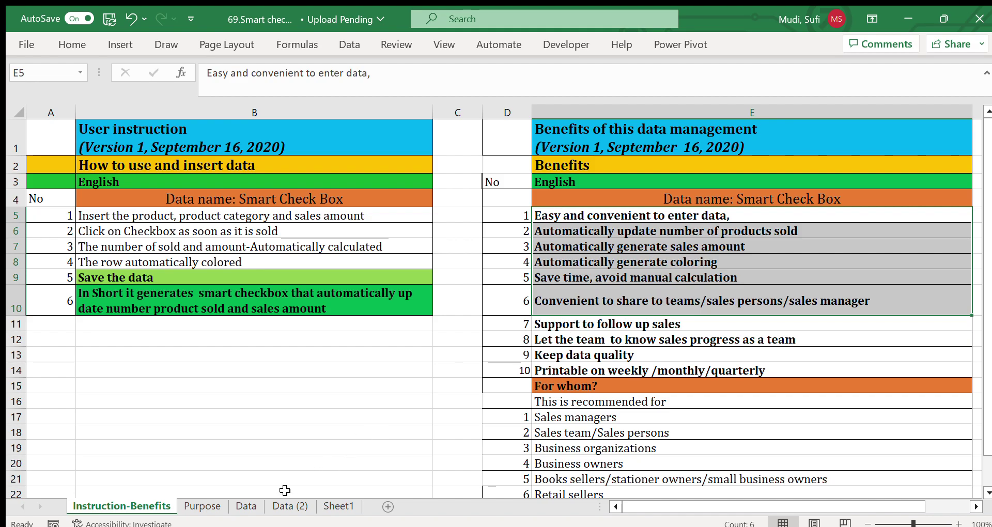
On the Data sheet, select the product names, categories and sales amounts of the Books rows one column at a time
left_click(245, 506)
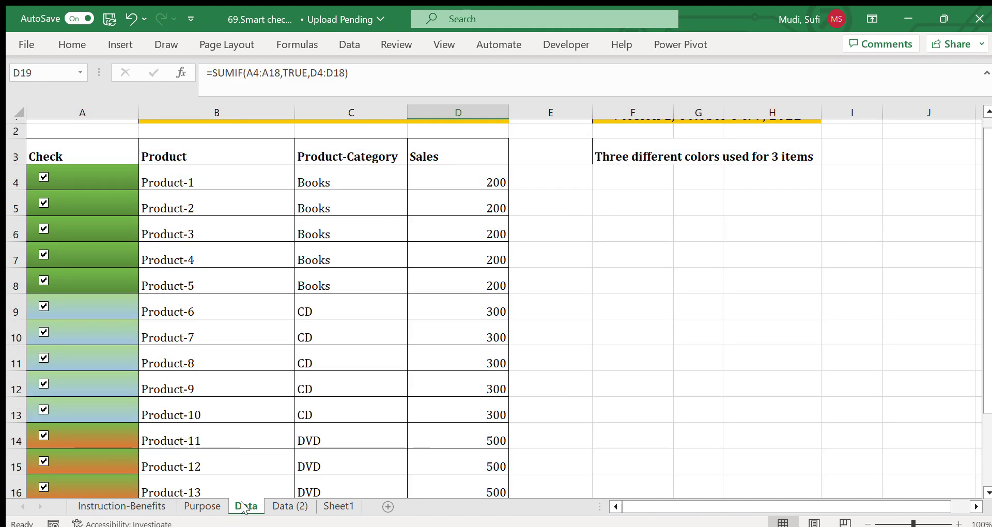
left_click(196, 181)
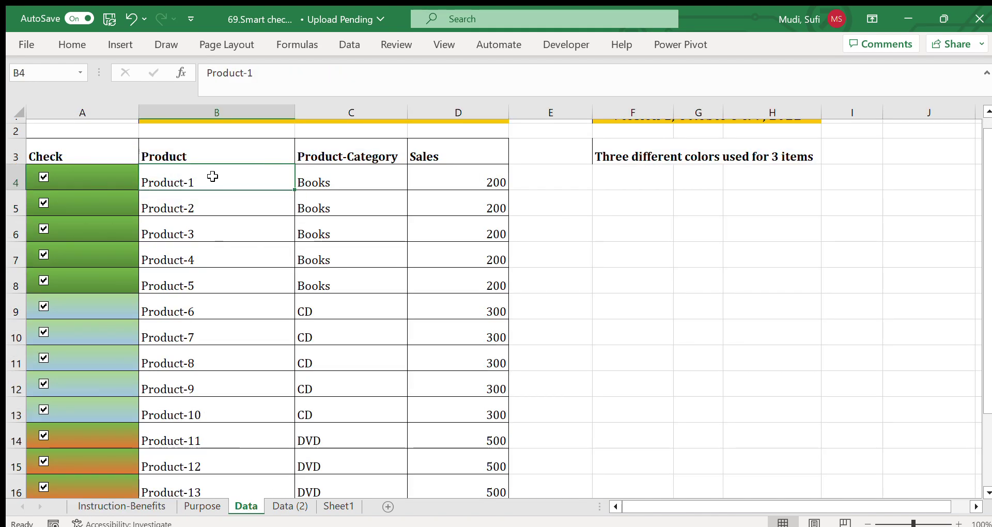
left_click_drag(213, 177, 215, 297)
left_click_drag(321, 177, 327, 284)
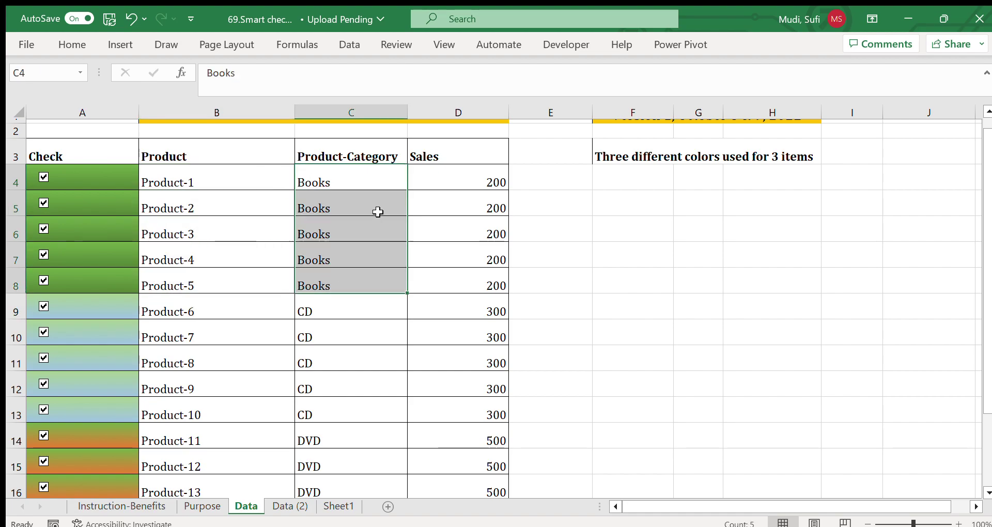
left_click_drag(427, 175, 434, 270)
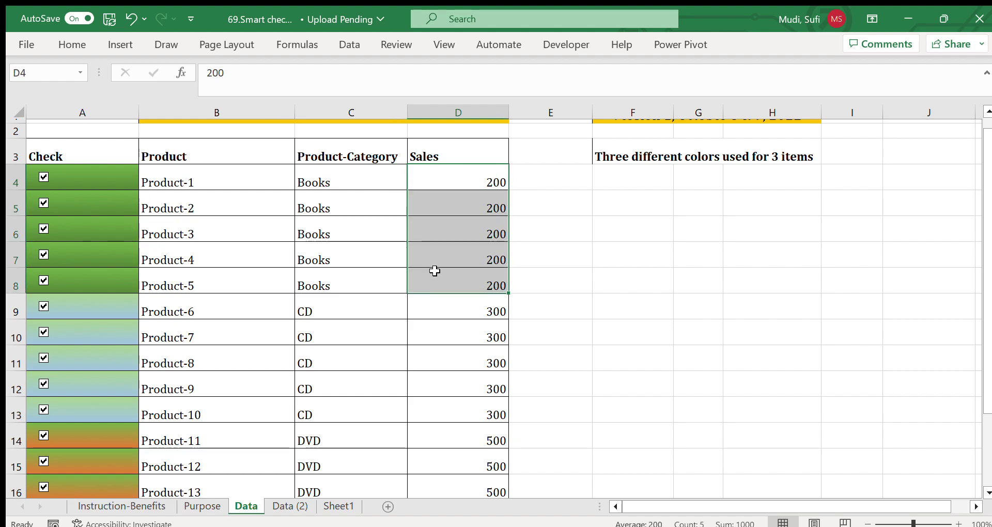
Clear and re-tick the Product-1 check box twice to demonstrate the automatic row coloring
left_click(44, 177)
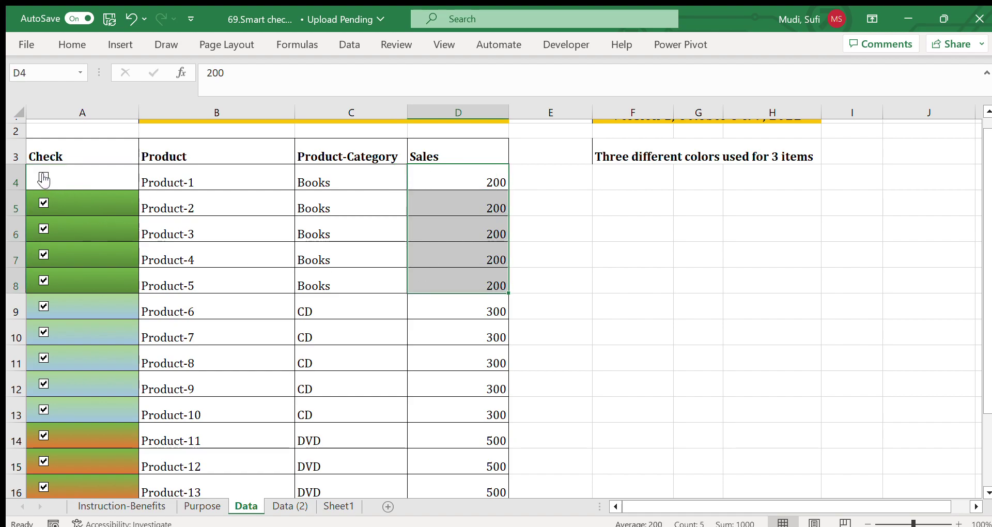
left_click(43, 177)
left_click(44, 177)
left_click(43, 177)
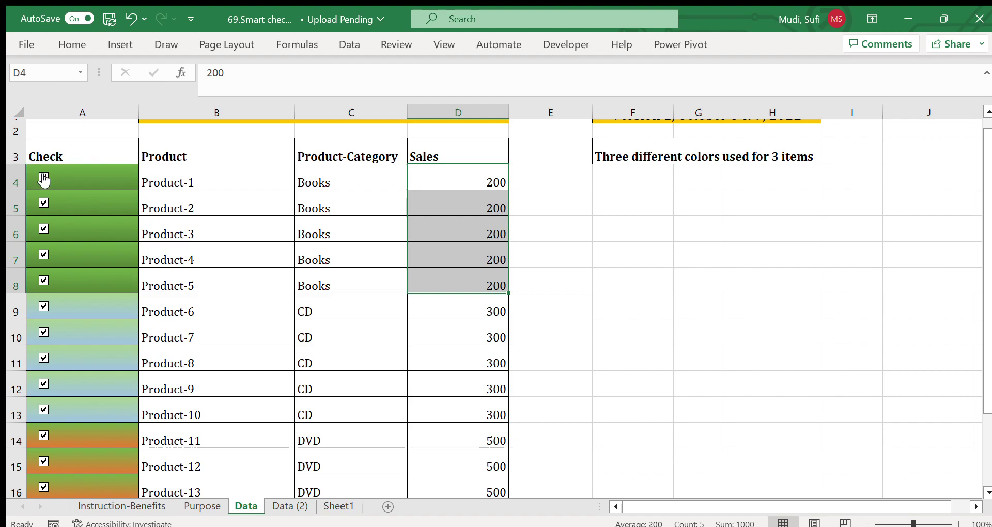
Review the colored product rows on the Data sheet down to the Total row, then clear and re-tick the Product-1 check box
left_click_drag(988, 229, 988, 404)
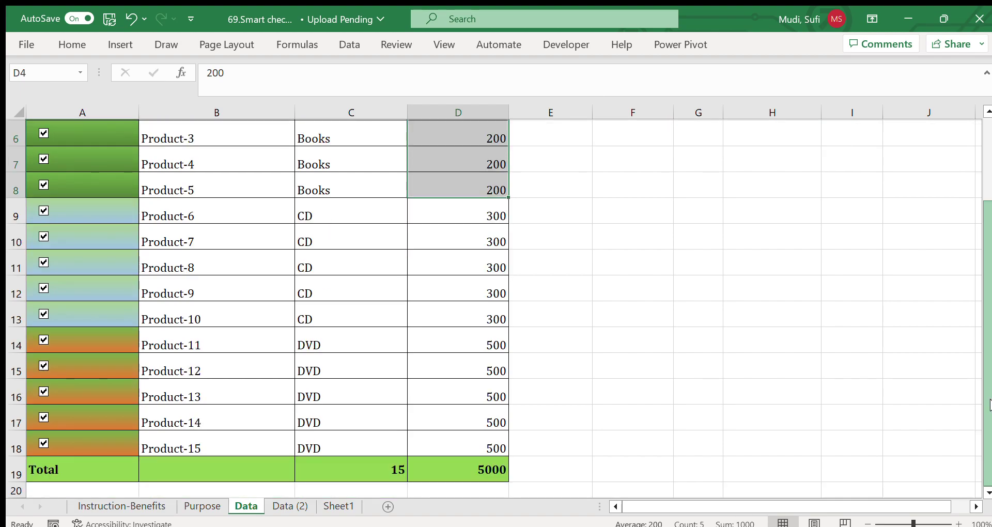
scroll(988, 336, "up", 2)
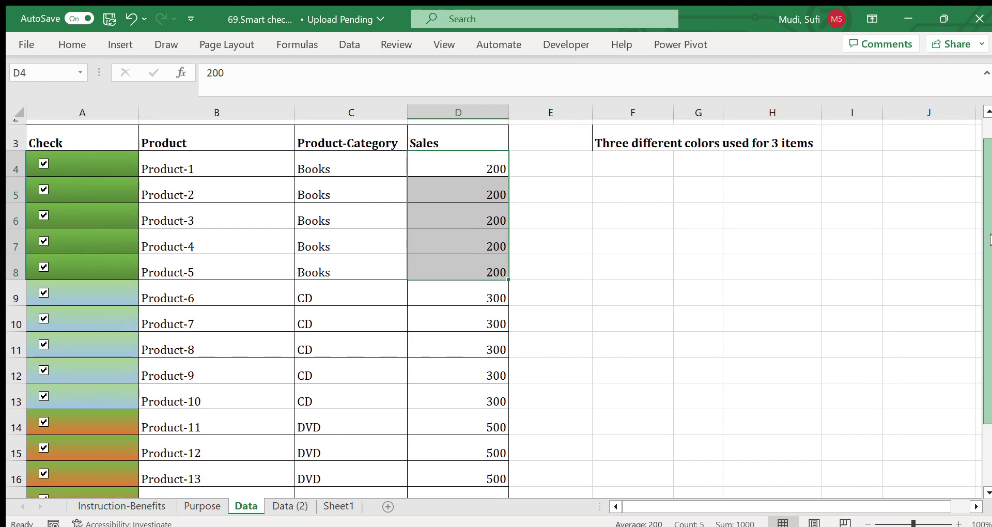
scroll(986, 315, "down", 2)
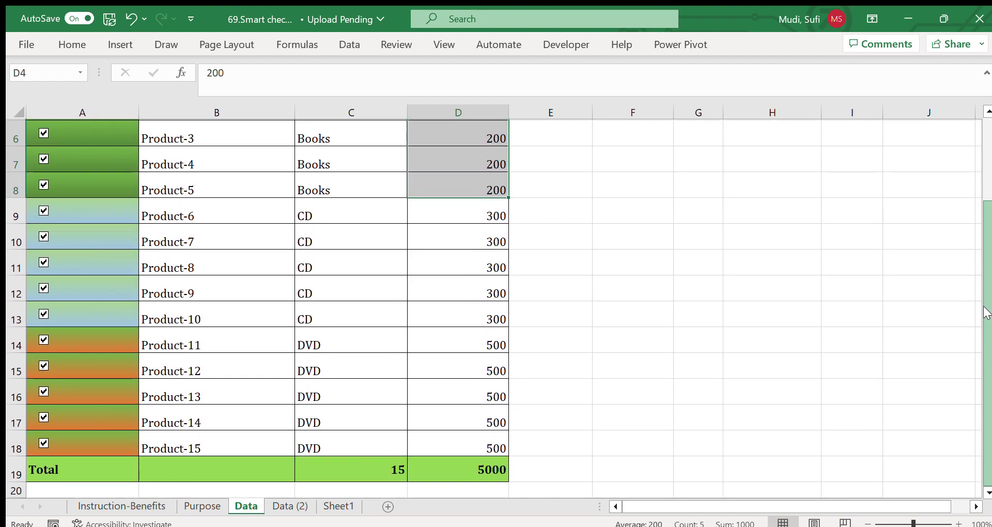
scroll(987, 312, "up", 2)
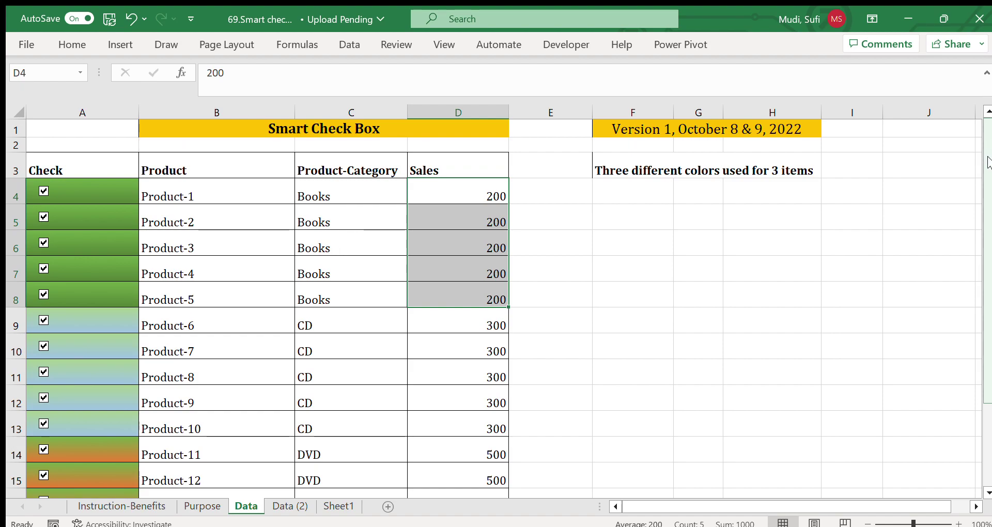
mouse_move(987, 163)
left_mouse_down()
mouse_move(984, 247)
mouse_move(978, 147)
left_mouse_up()
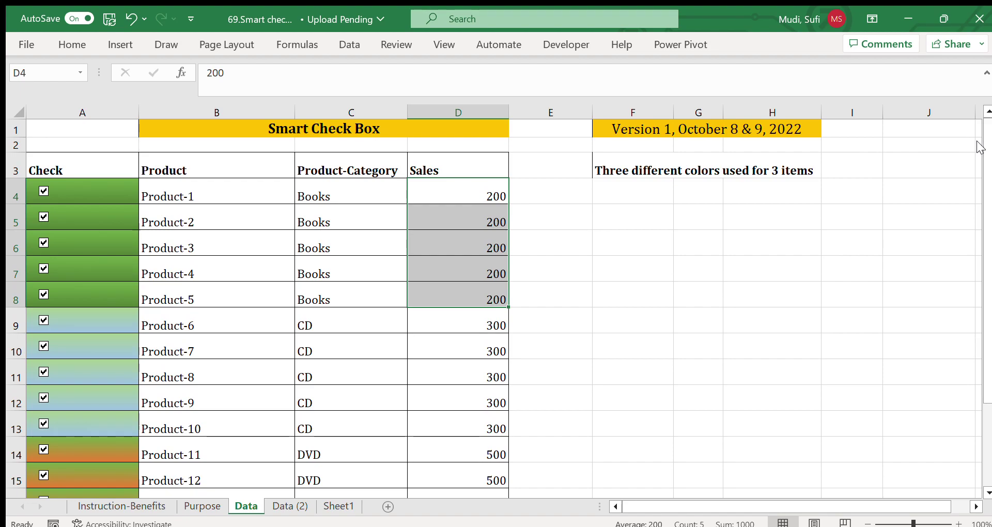
left_click(44, 192)
left_click(44, 192)
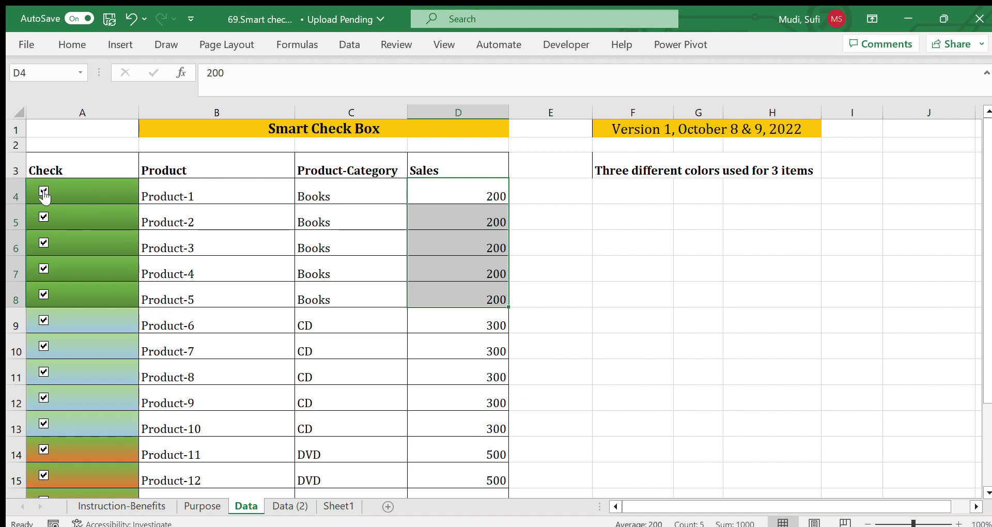
On the Instruction-Benefits sheet, go through the benefits from automatically updating the number of products sold to keeping data quality
left_click(125, 506)
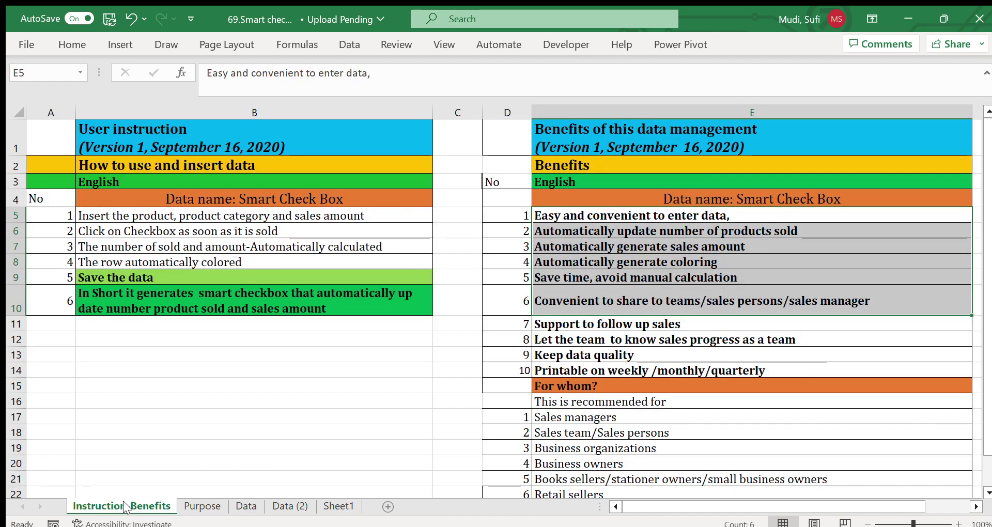
left_click(607, 228)
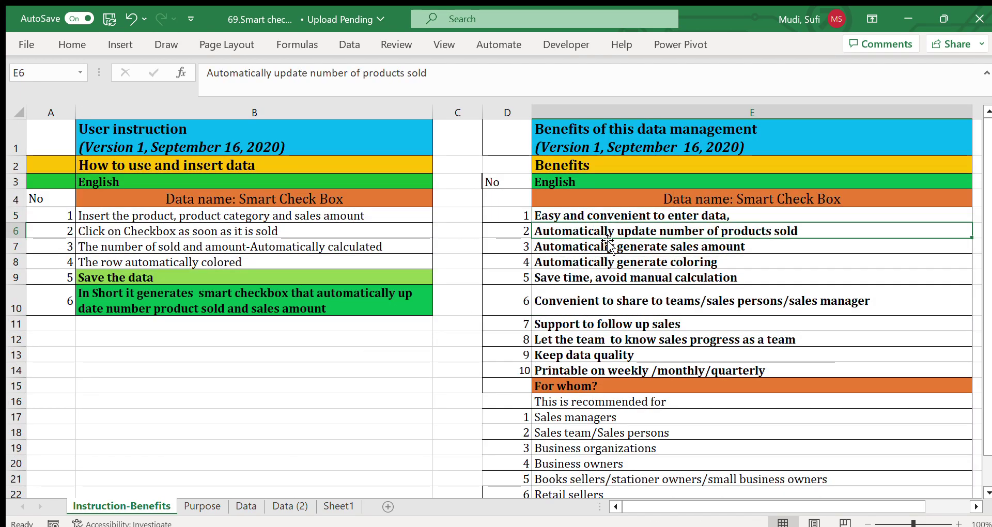
left_click(569, 250)
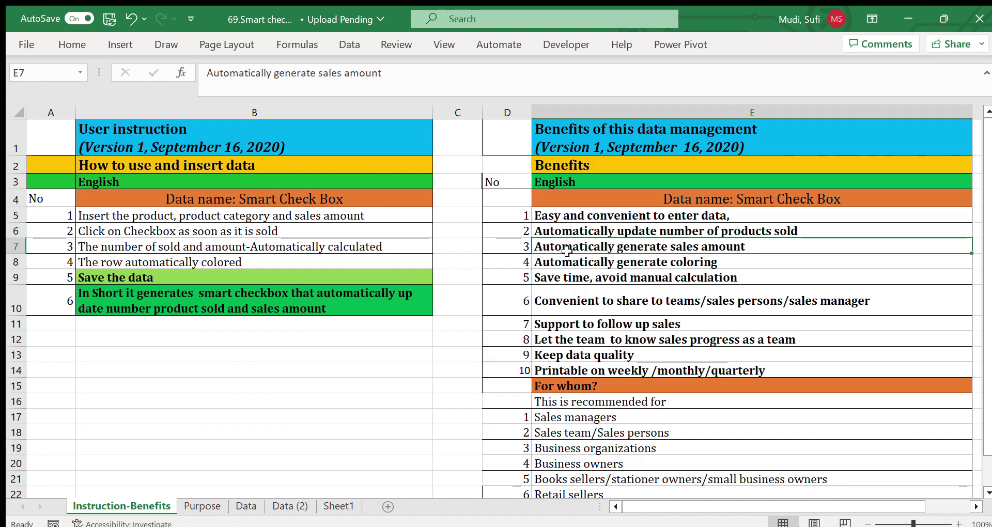
left_click(584, 261)
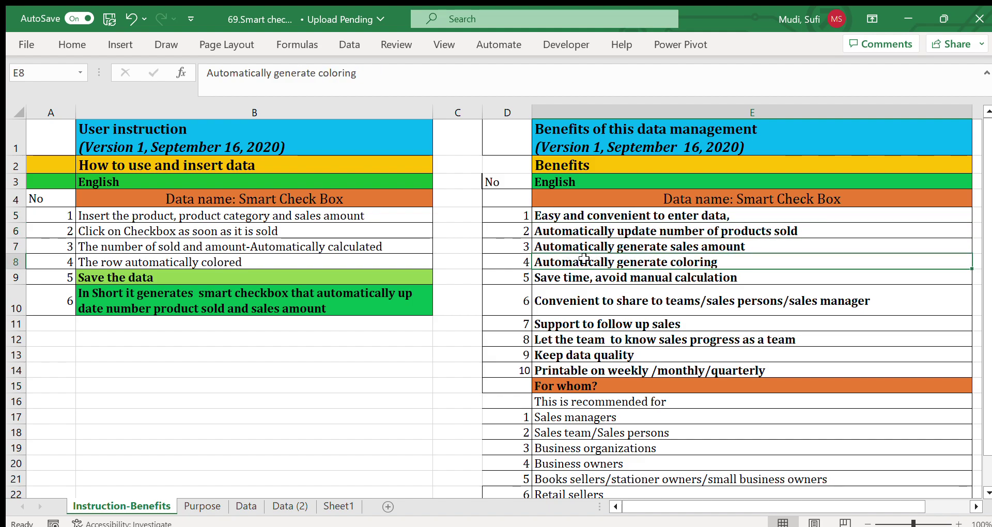
left_click(554, 279)
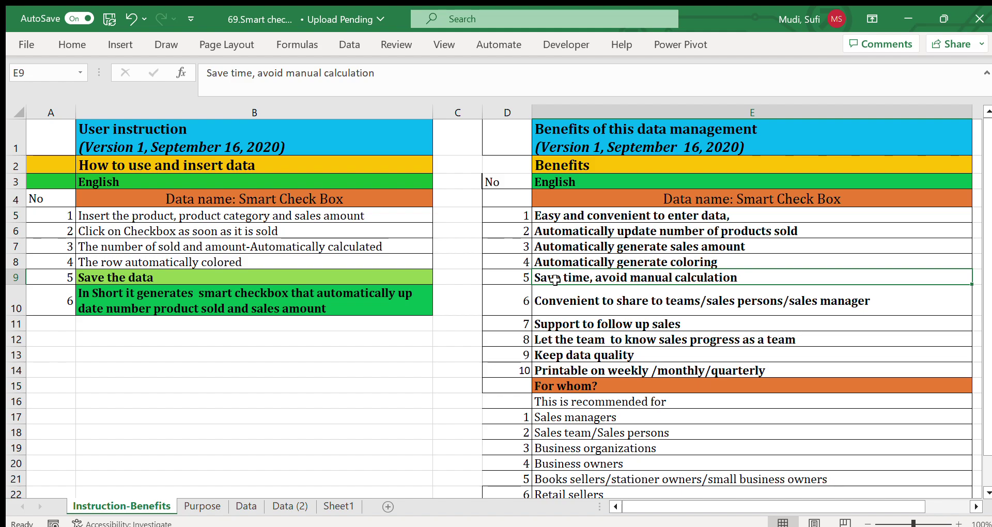
left_click(601, 300)
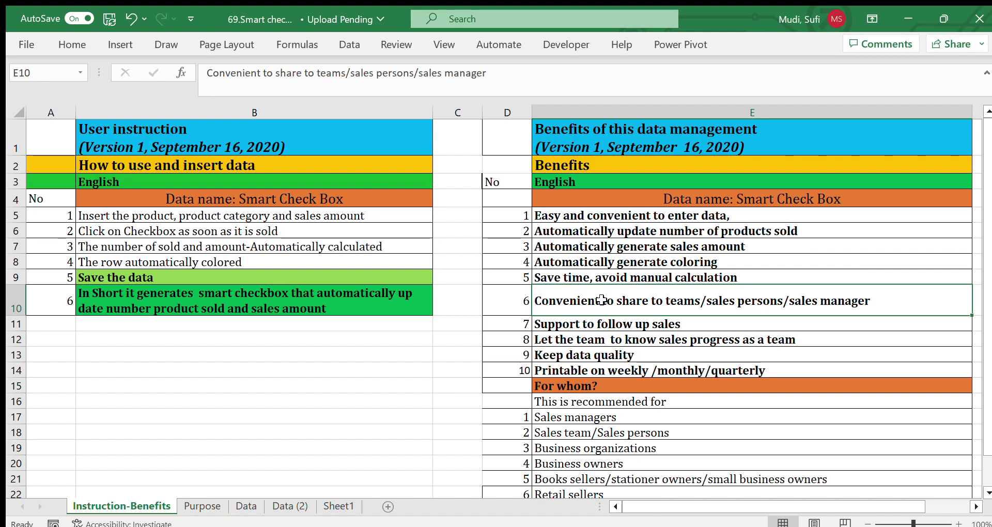
left_click(558, 354)
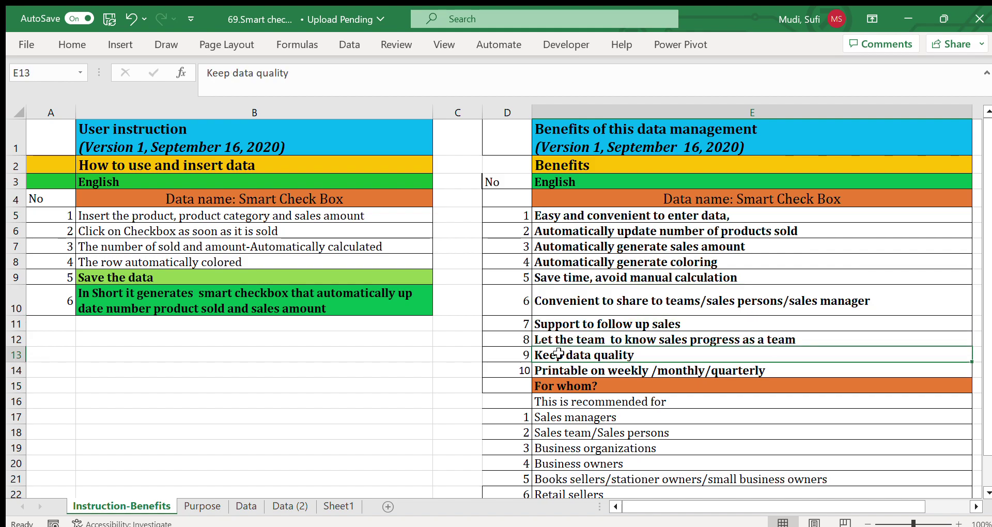
Select the list of recommended users under "For whom?", then go through its entries from sales team to retail sellers
left_click_drag(561, 418, 560, 491)
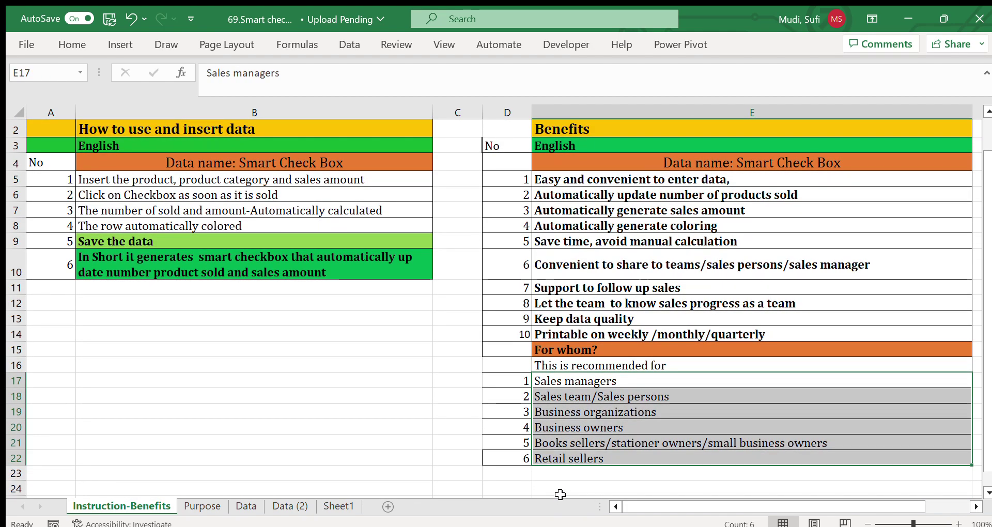
left_click(551, 397)
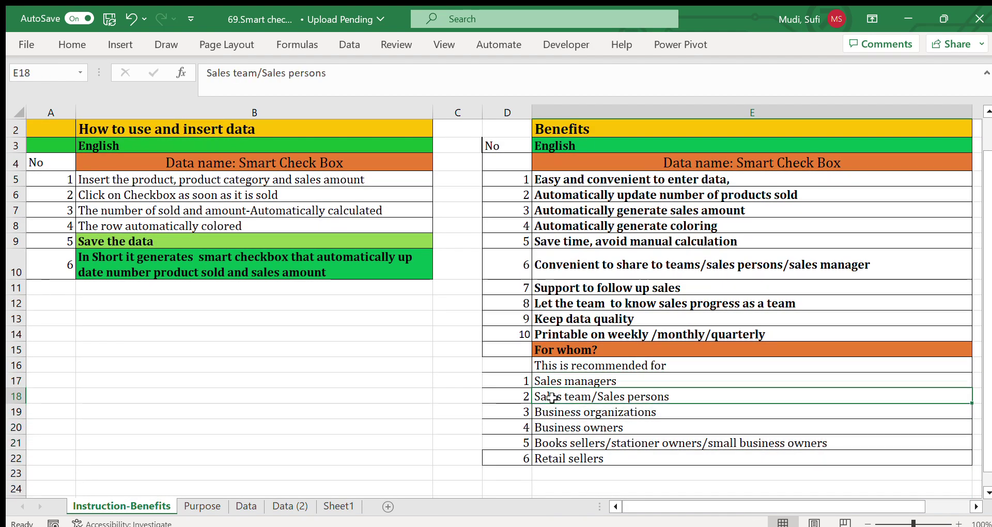
left_click(549, 413)
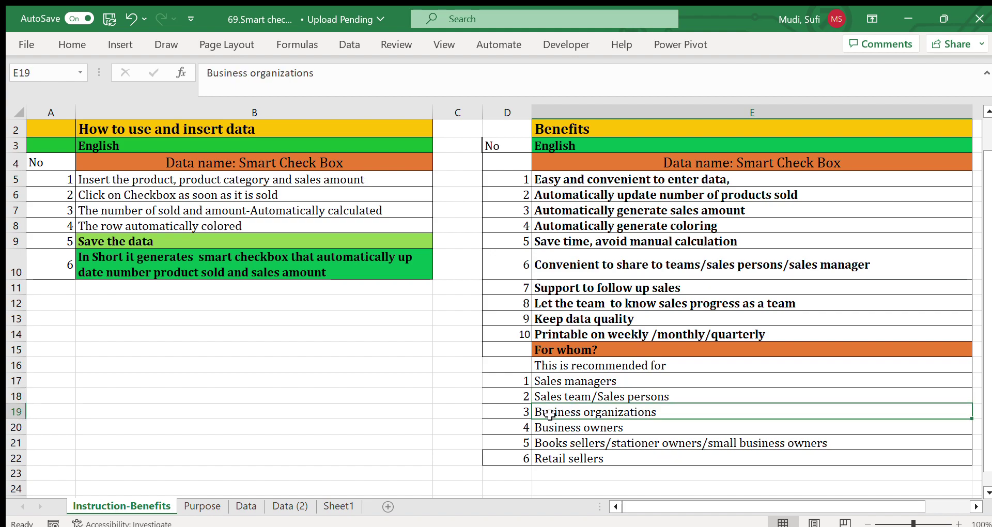
left_click(573, 429)
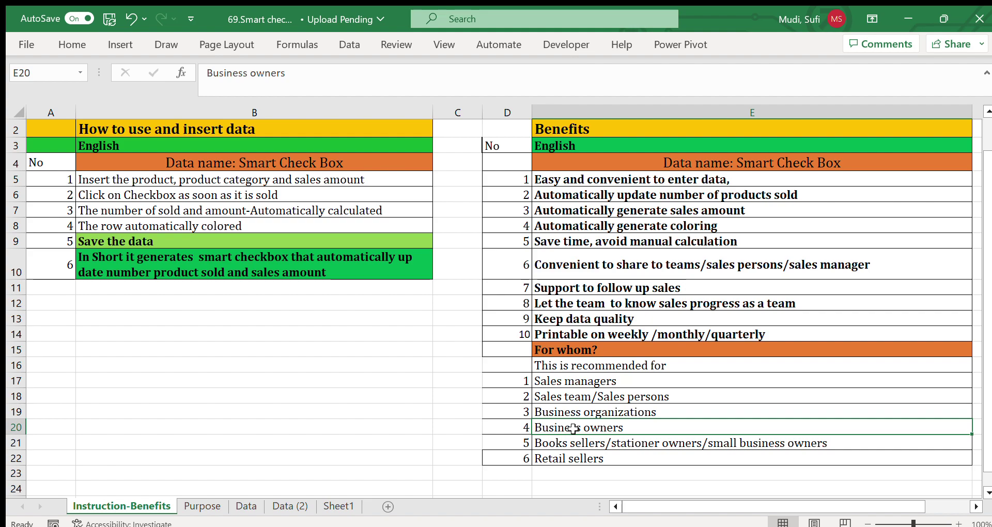
left_click(558, 457)
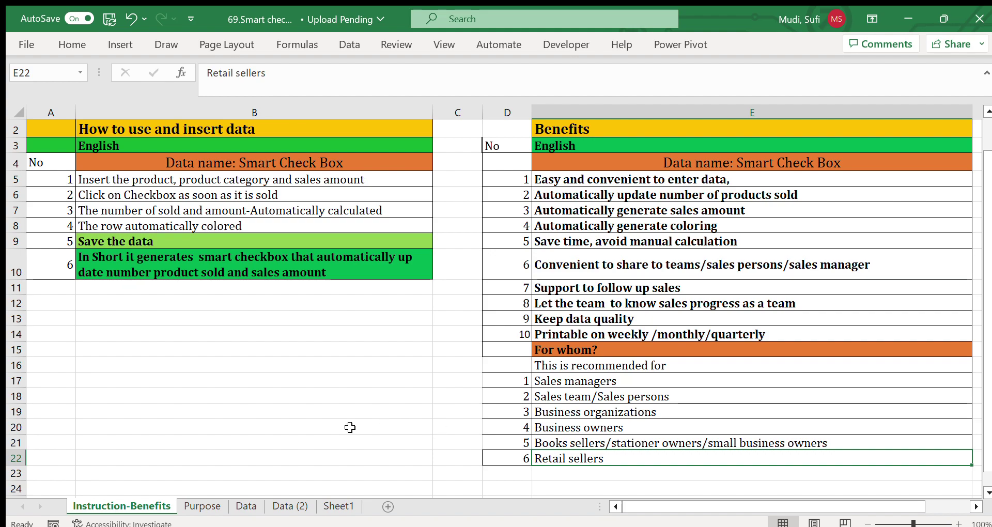
Revisit the Data sheet, then clear the Product-1, Product-4 and Product-5 check boxes on the Data (2) sheet
left_click(246, 505)
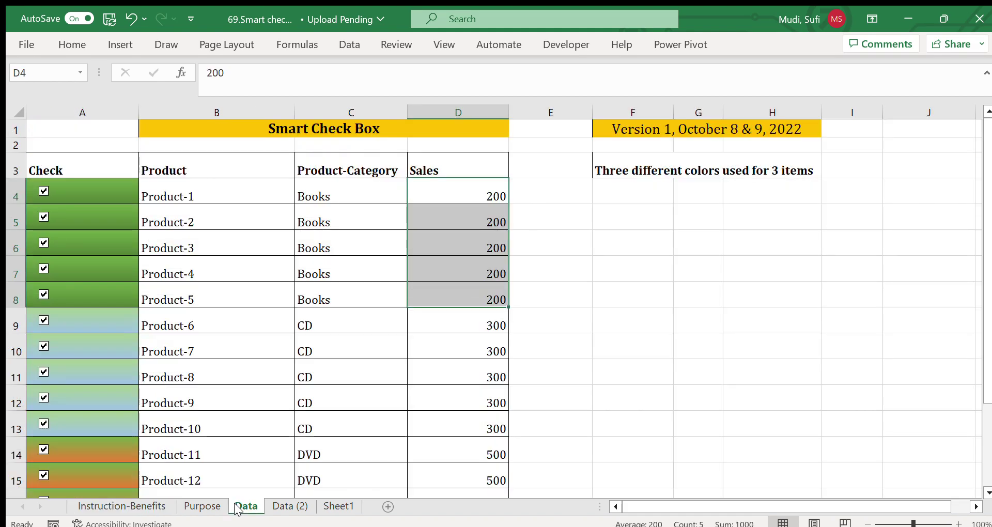
left_click(332, 323)
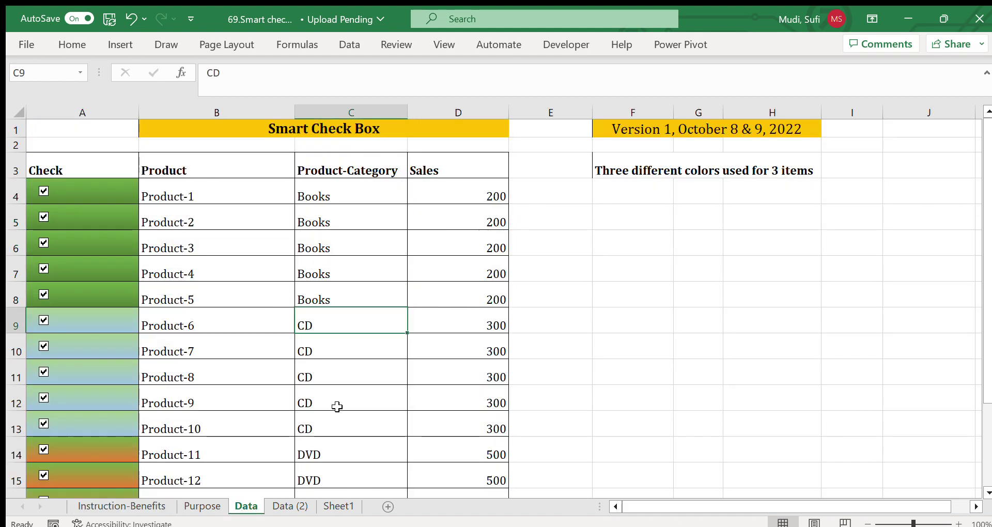
left_click(284, 506)
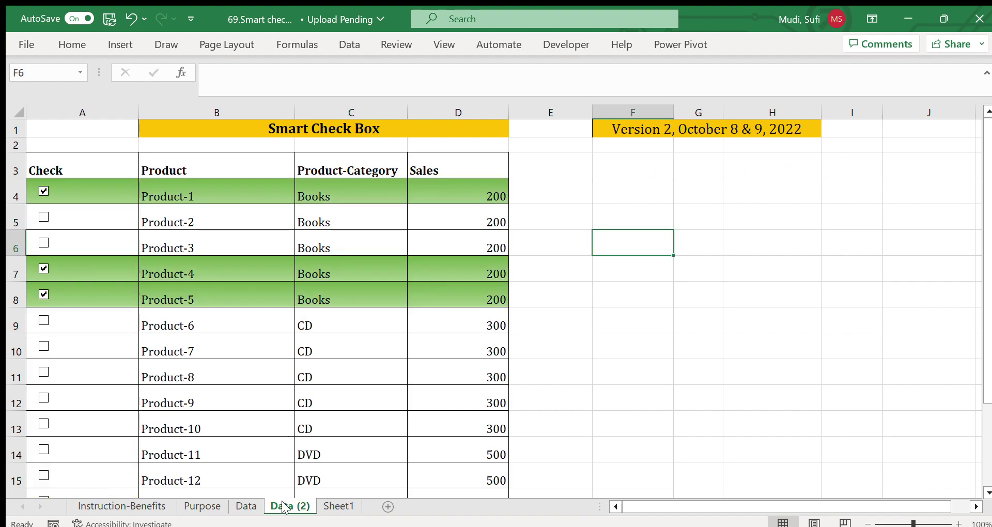
left_click(44, 191)
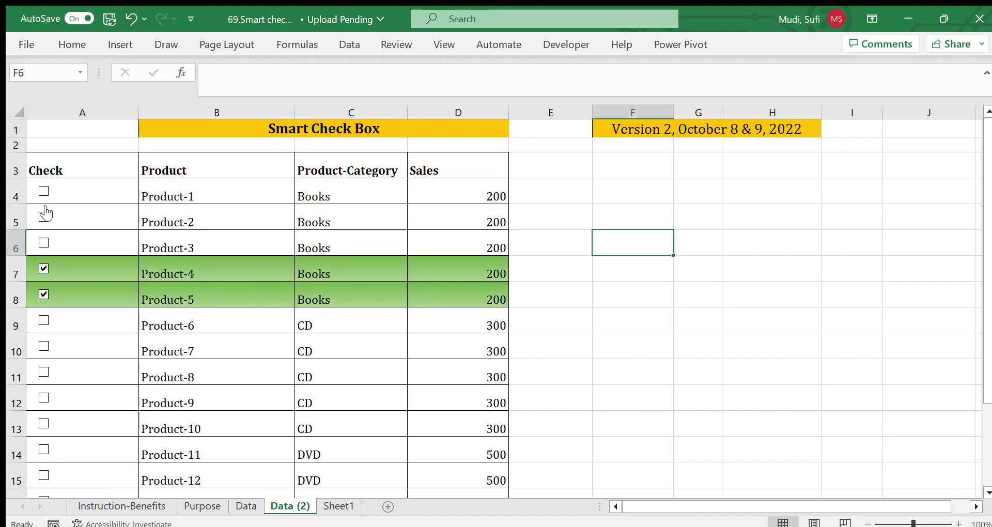
left_click(44, 269)
left_click(45, 294)
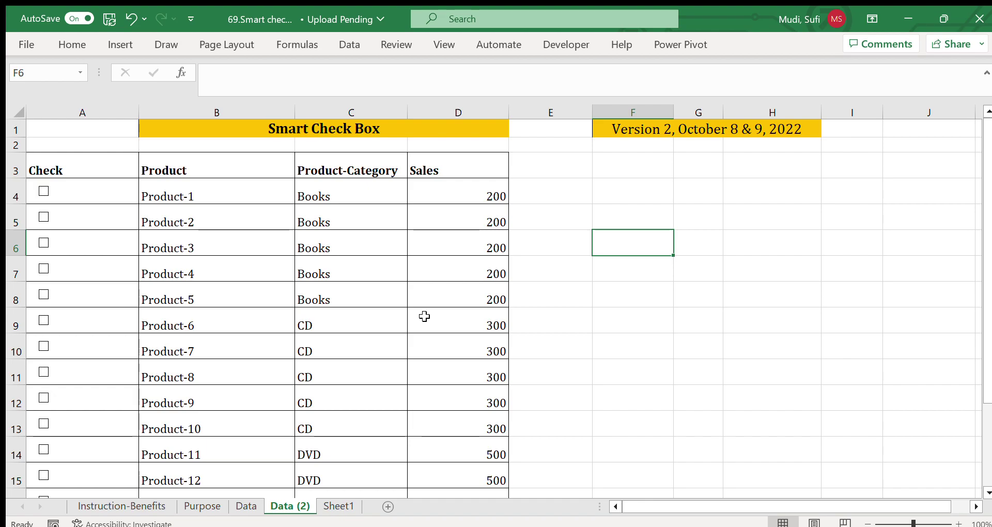
On the Purpose sheet, review the purposes and the "Why should you subscribe?" list, starting with managing your business
left_click(201, 506)
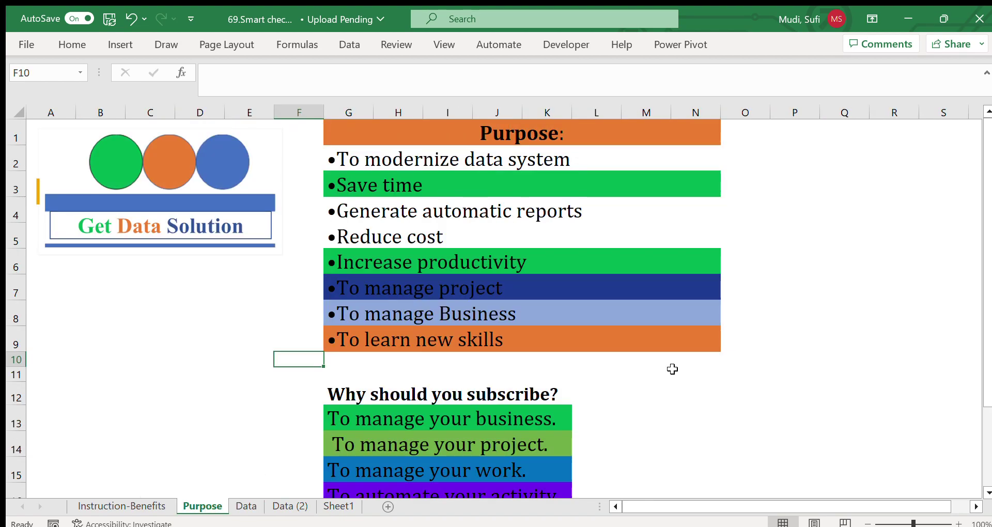
scroll(986, 463, "down", 2)
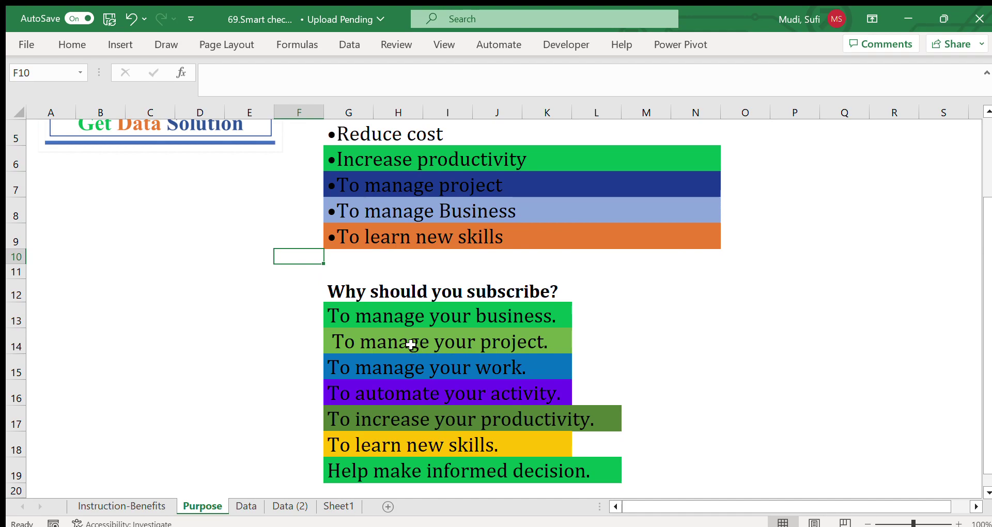
left_click(603, 309)
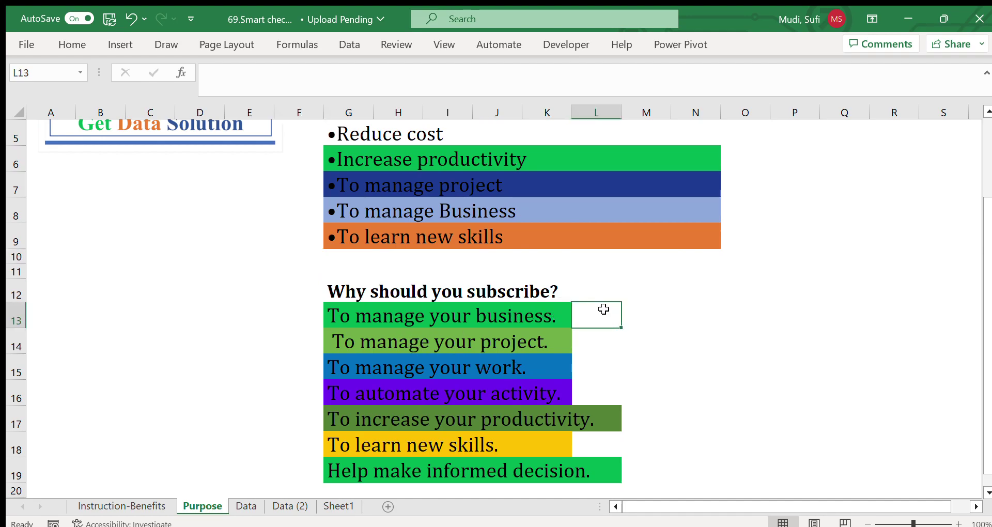
left_click(604, 294)
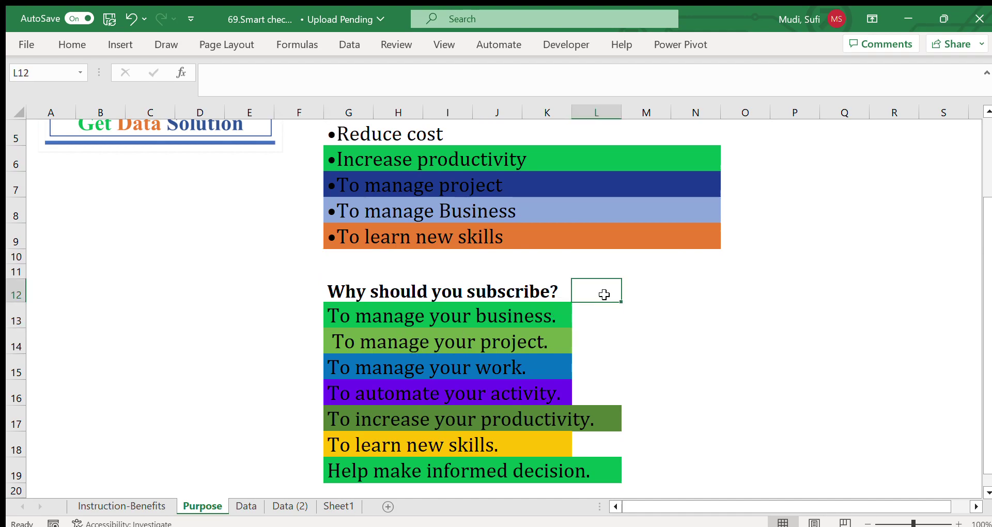
left_click(456, 321)
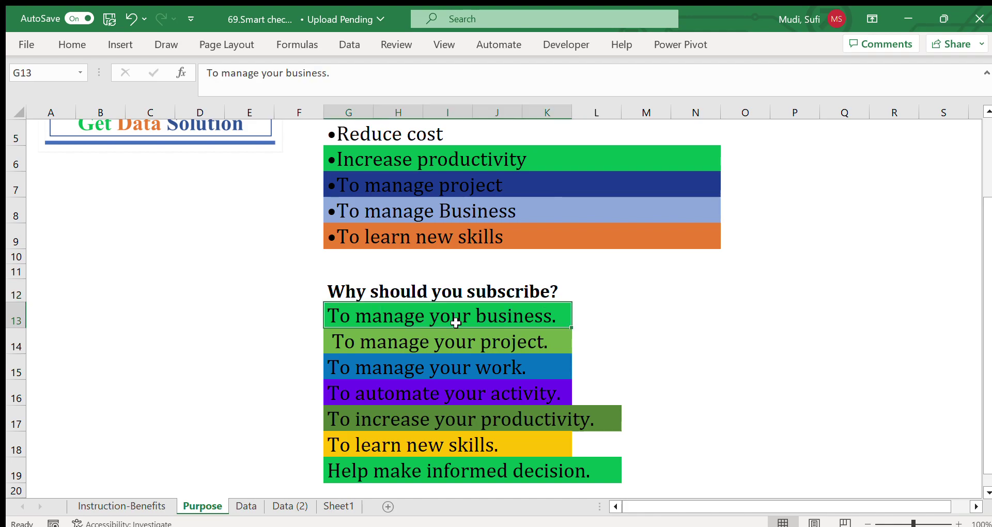
Remove the leading space before "To manage your project." in the subscription reasons
left_click(391, 345)
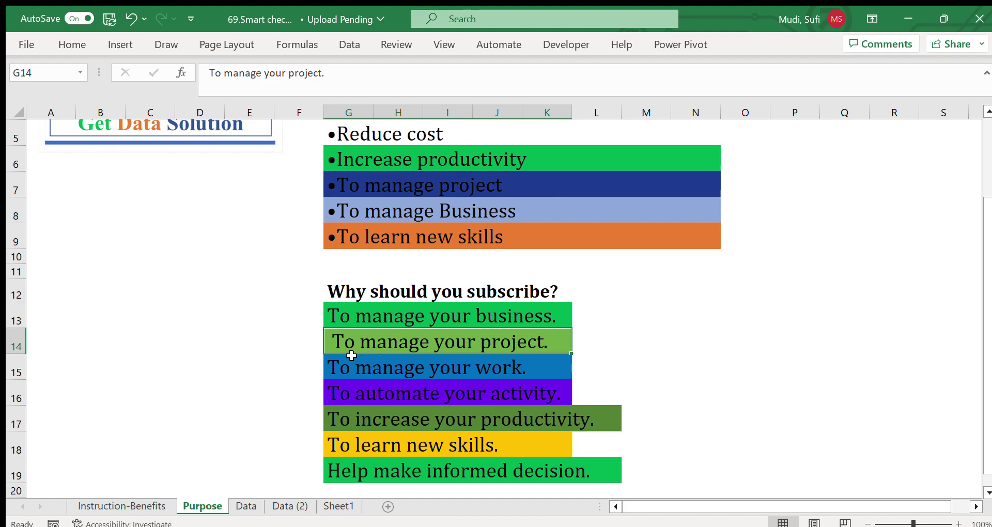
double_click(335, 341)
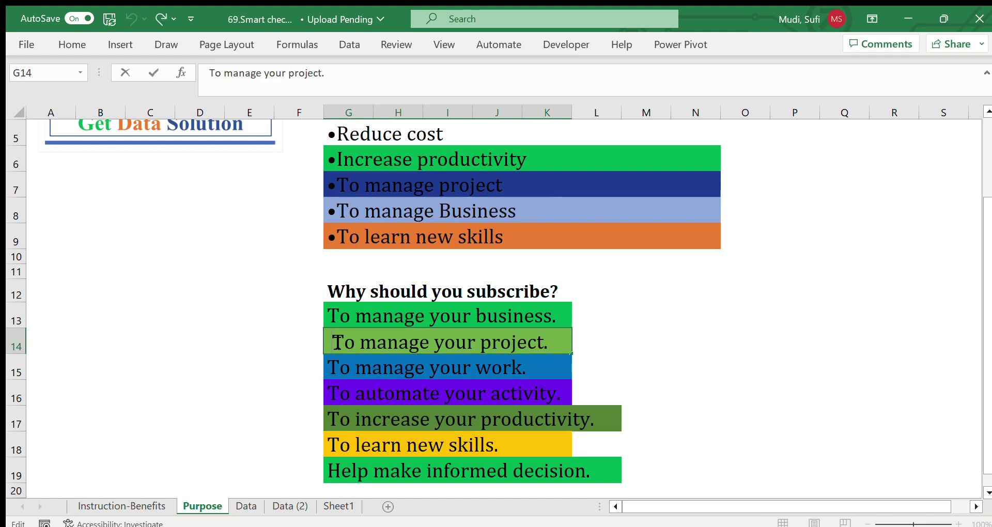
key("BackSpace")
left_click(360, 372)
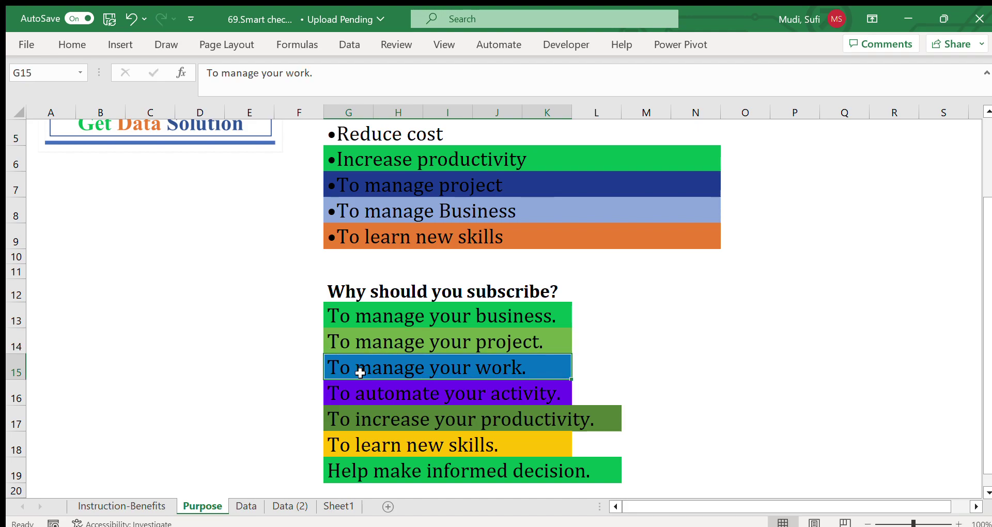
Go through the remaining subscription reasons from automating activity to informed decisions, then select the whole list of reasons
left_click(353, 391)
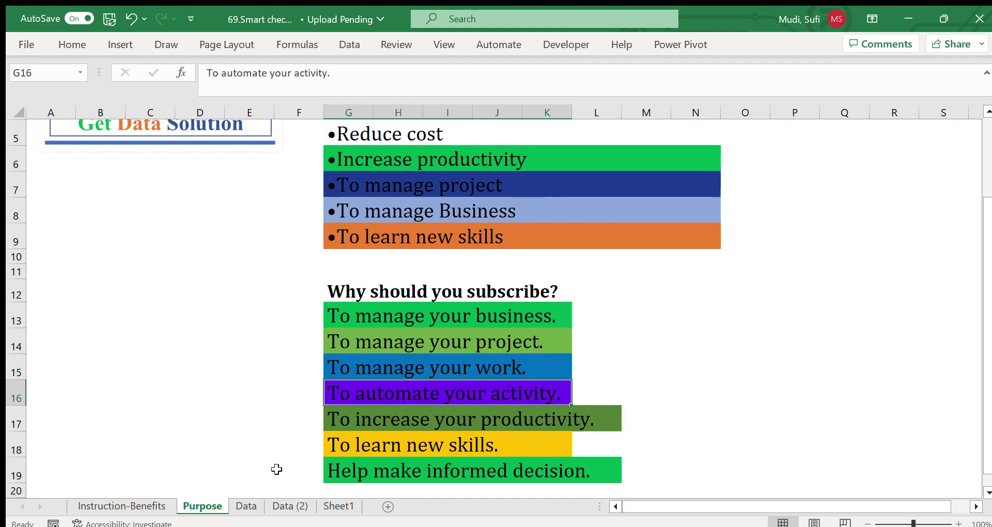
left_click(385, 423)
left_click(357, 445)
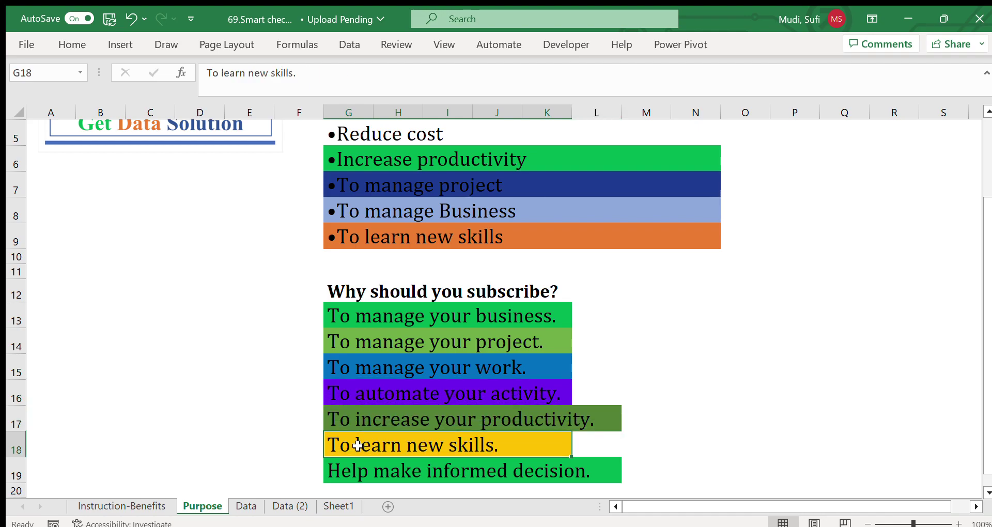
left_click(355, 469)
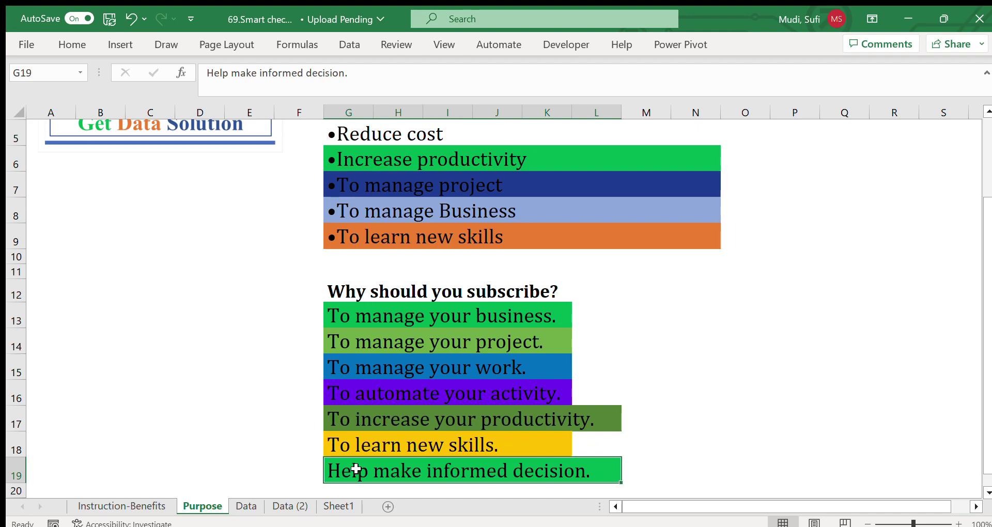
left_click_drag(399, 316, 399, 469)
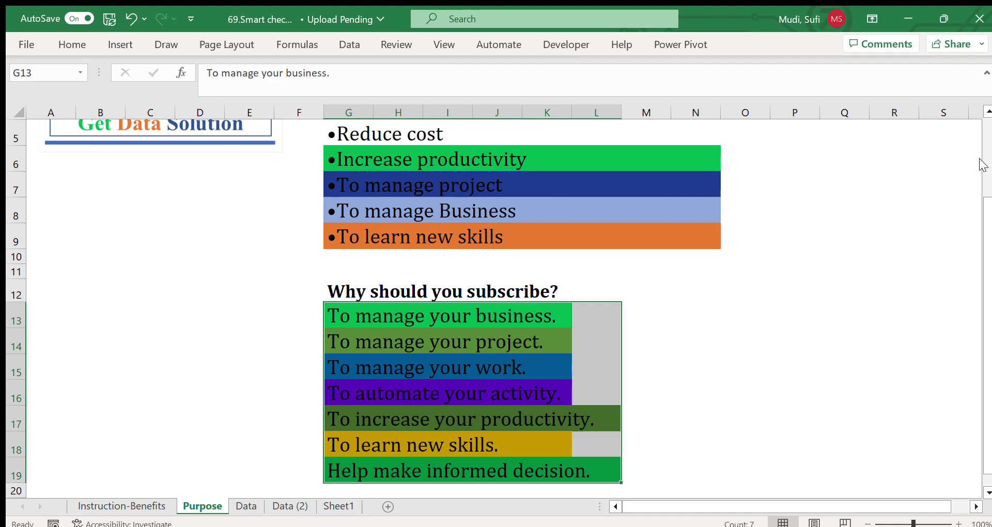
Review the Purpose sheet from the subscription reasons back up to the purpose list, then deselect the reasons
scroll(985, 168, "up", 1)
scroll(984, 168, "down", 1)
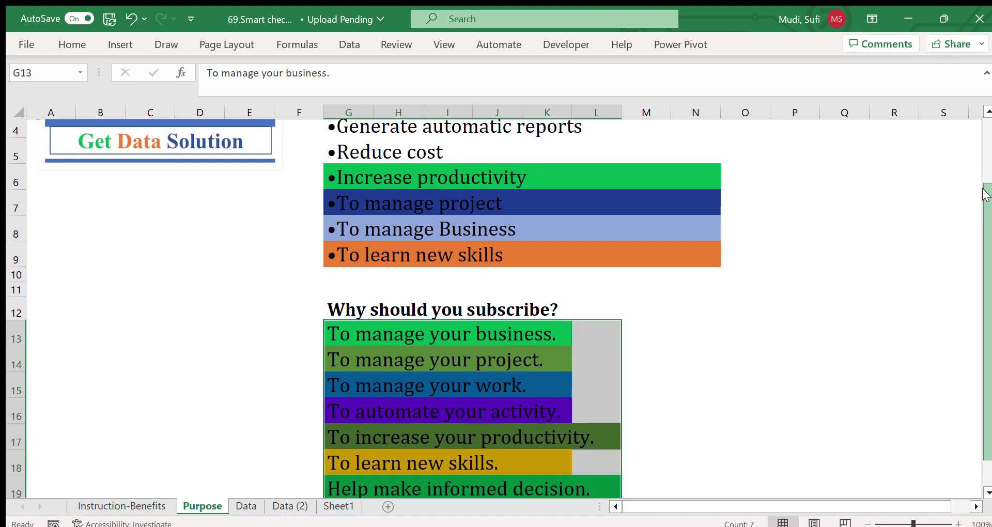
scroll(984, 168, "up", 1)
scroll(984, 168, "up", 1)
scroll(984, 171, "down", 1)
left_click_drag(984, 171, 987, 128)
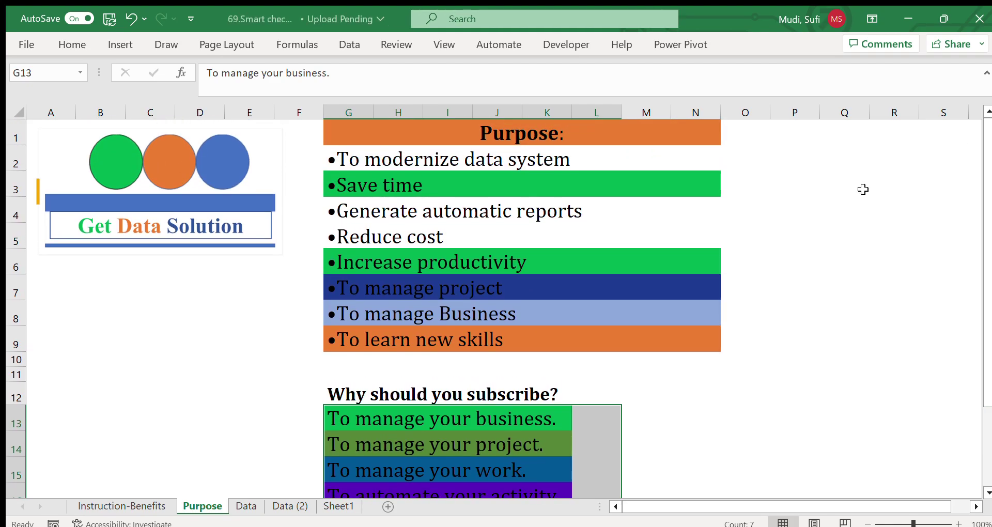
left_click(863, 189)
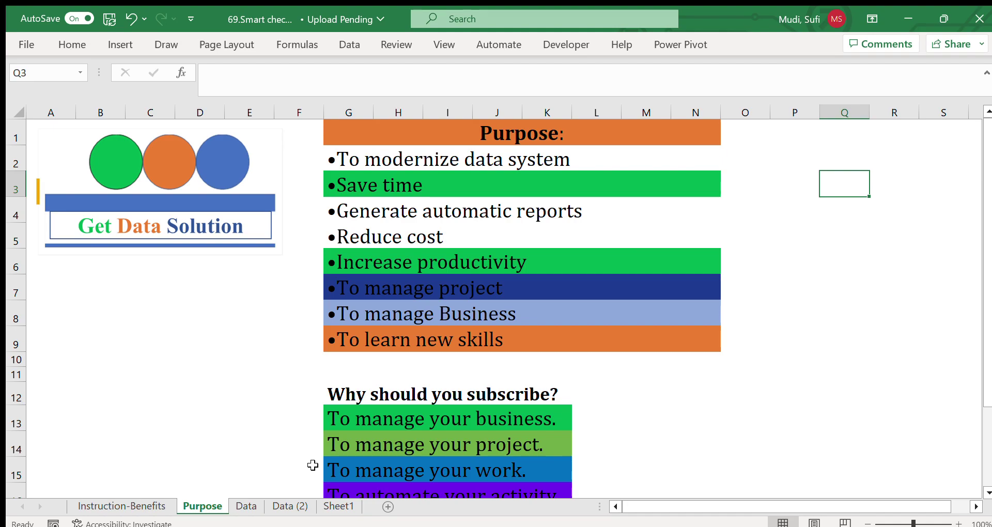
On Sheet1, review the check box building instructions from step 1 to step 11 by selecting the whole list
left_click(327, 507)
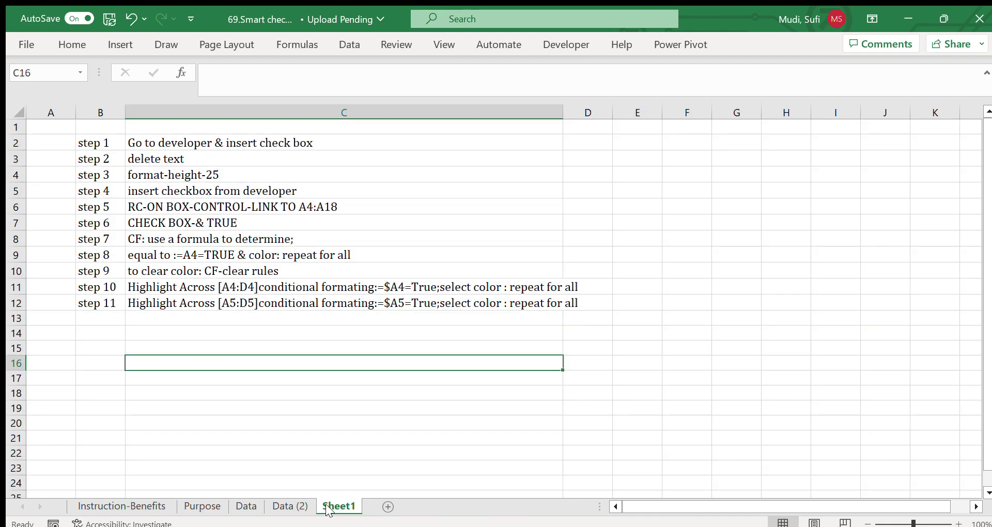
left_click(368, 437)
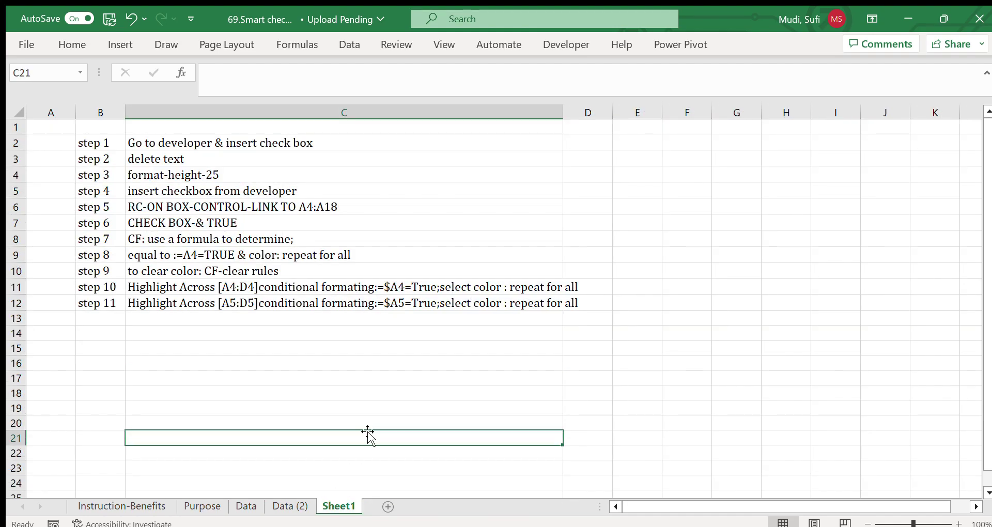
left_click_drag(103, 143, 227, 298)
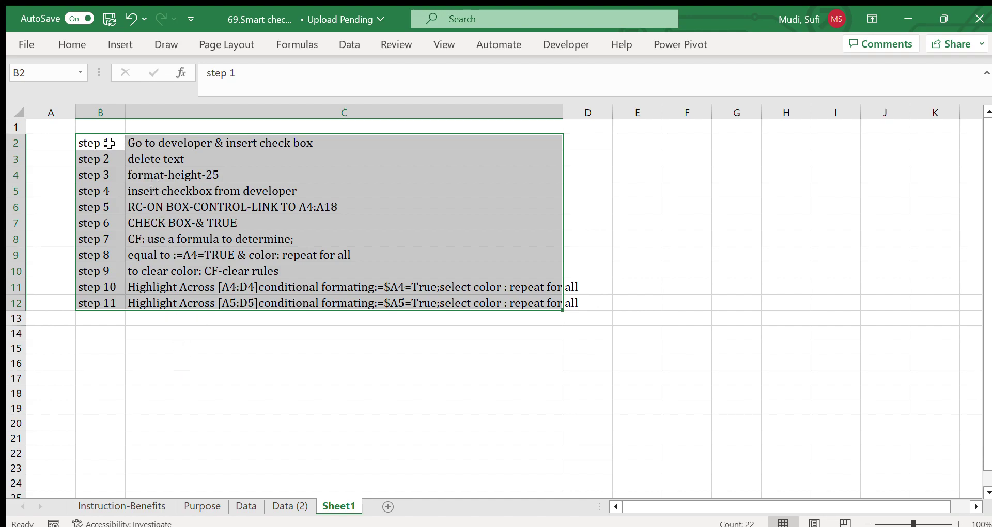
left_click_drag(93, 144, 234, 300)
On the Data (2) sheet, tick the check boxes of the Books products, Product-1 through Product-5
left_click(287, 507)
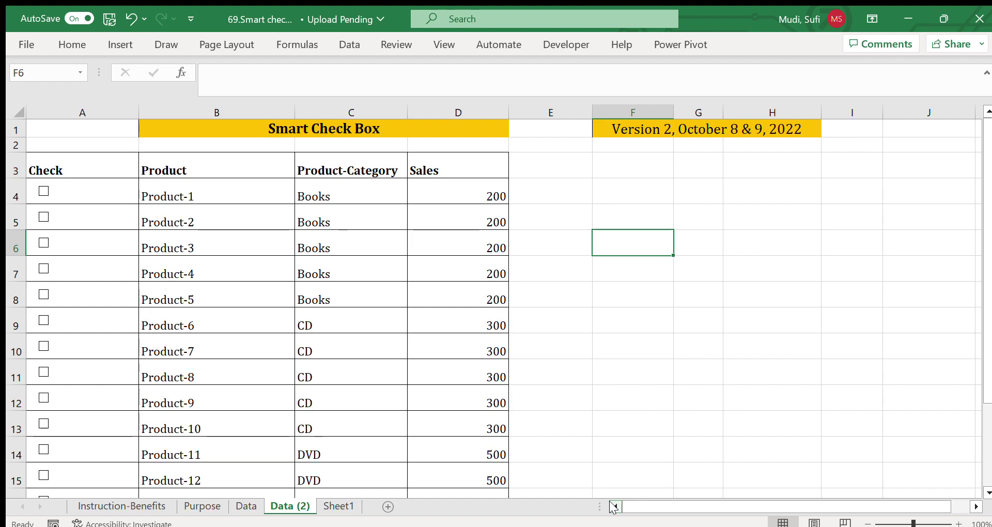
left_click(273, 129)
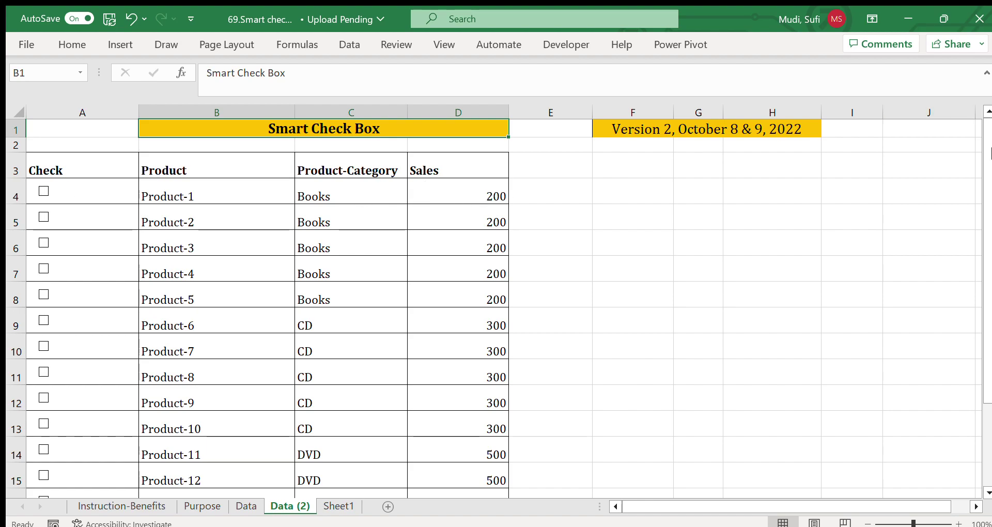
mouse_move(986, 187)
left_mouse_down()
mouse_move(989, 264)
mouse_move(988, 181)
left_mouse_up()
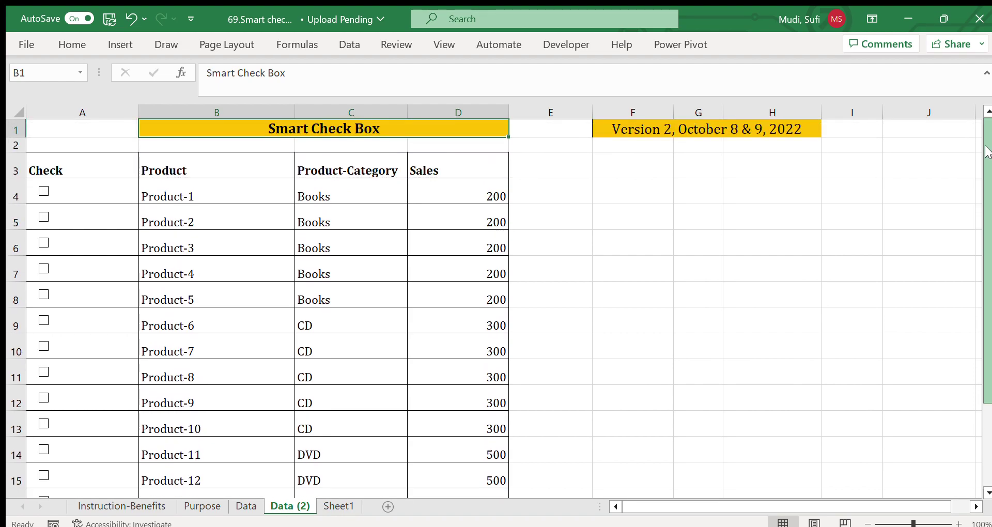
left_click(43, 192)
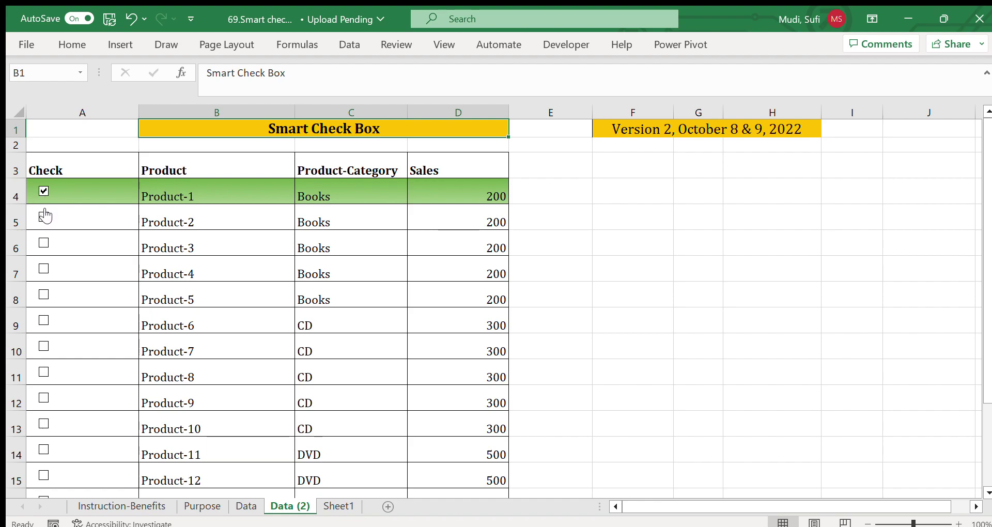
left_click(44, 216)
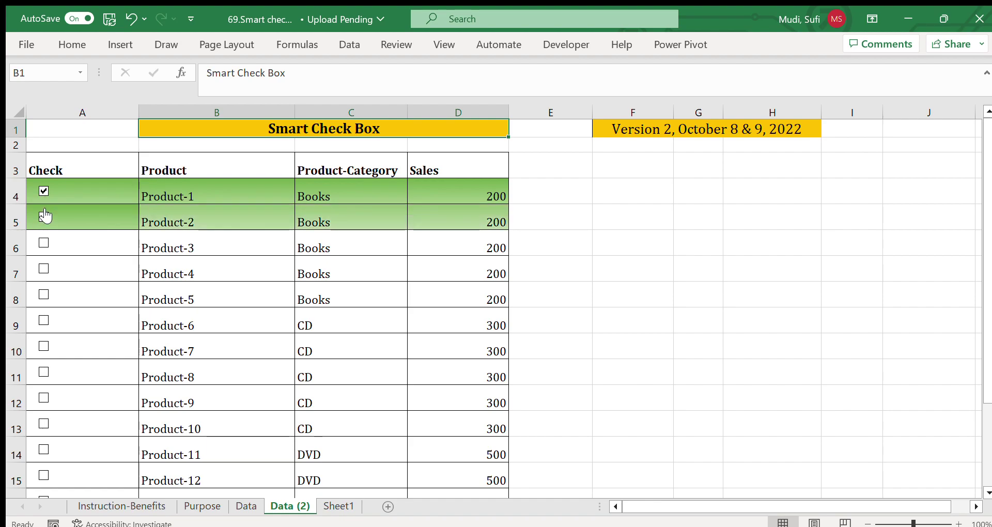
left_click(44, 244)
left_click(44, 268)
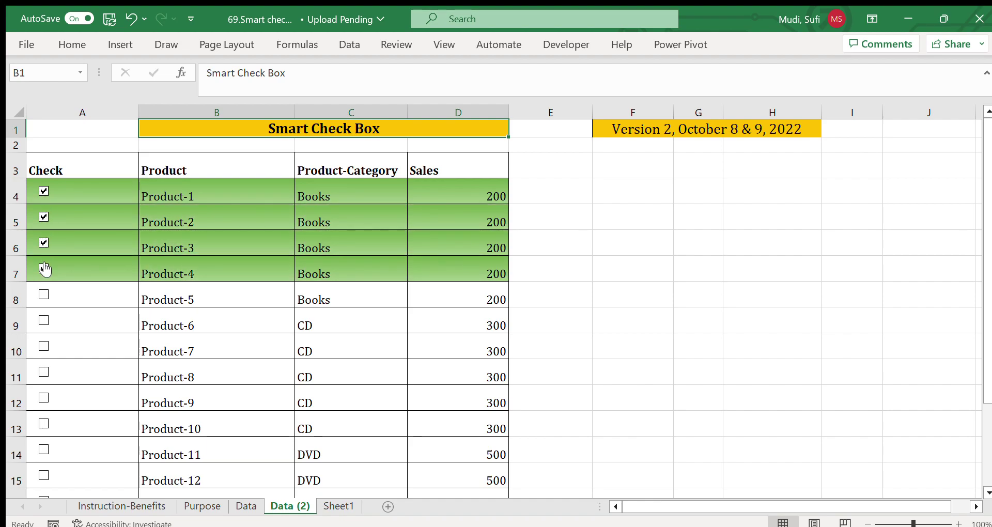
left_click(45, 294)
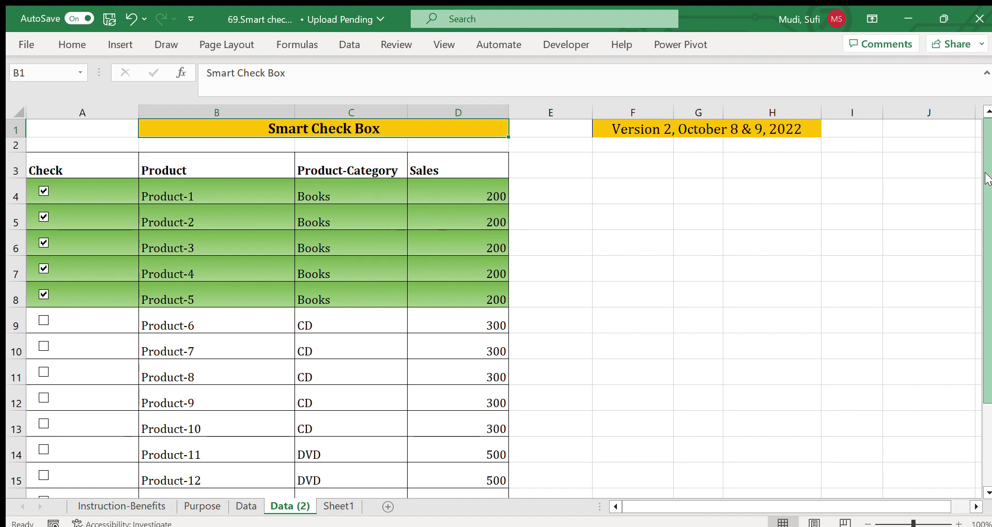
Inspect the formulas behind the ticked-product count and the sales sum in the Total row
left_click_drag(987, 179, 986, 286)
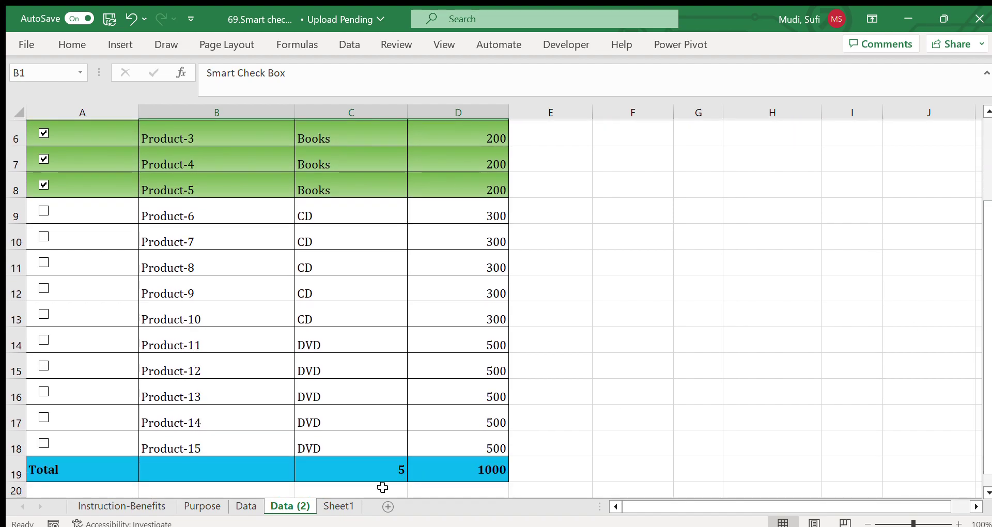
left_click(347, 470)
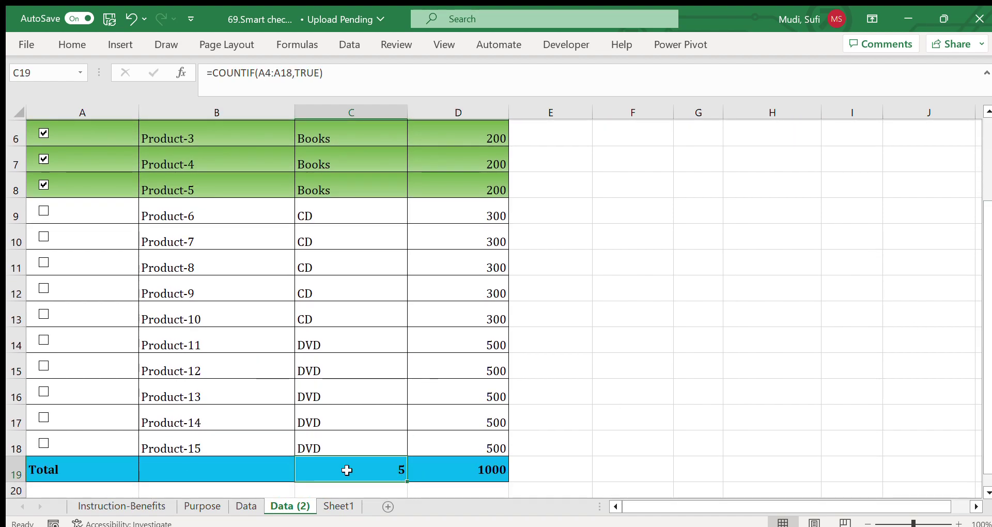
left_click(464, 466)
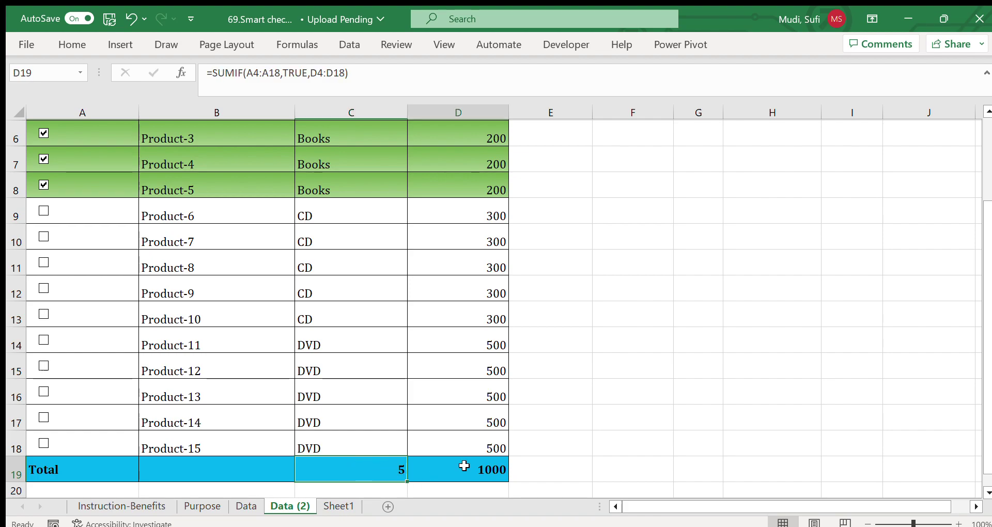
Tick the check boxes of the CD products, Product-6 through Product-10
left_click_drag(977, 266, 980, 214)
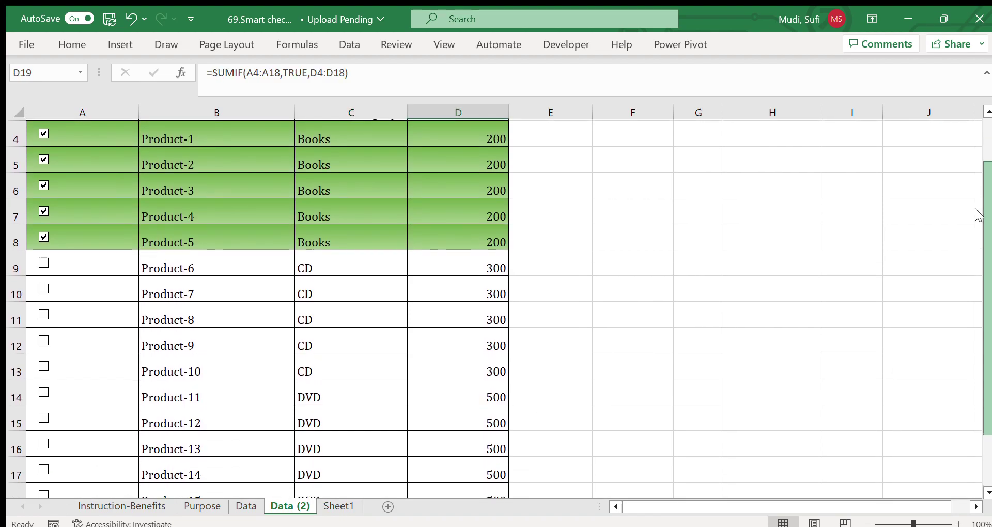
left_click(45, 263)
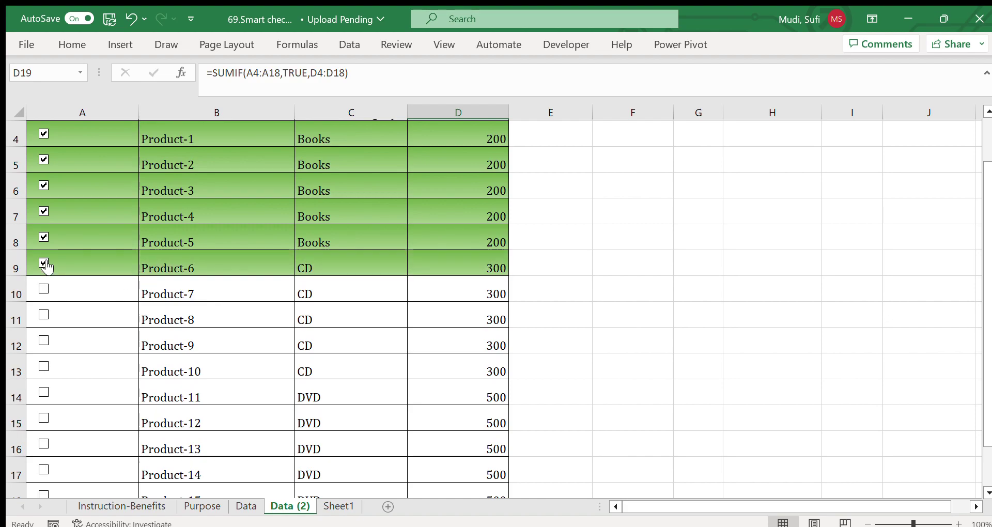
left_click(44, 291)
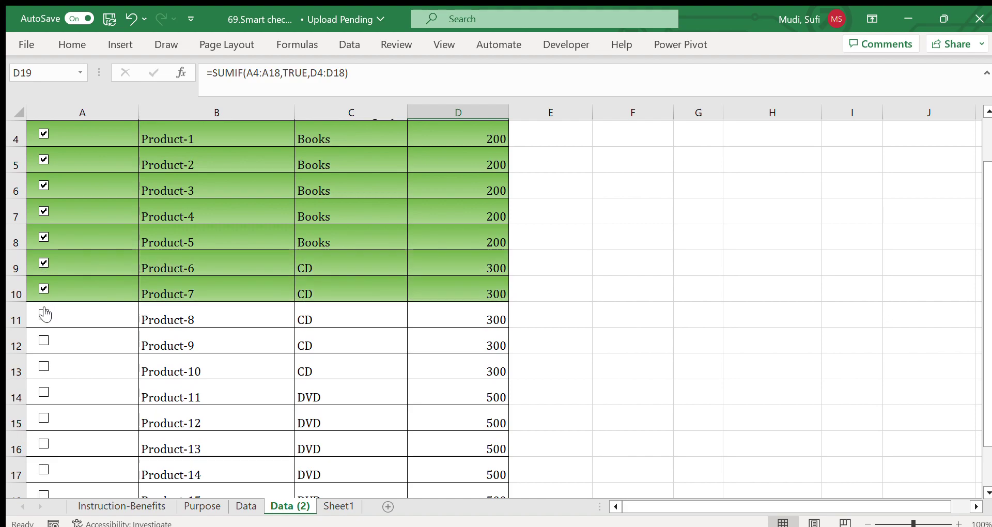
left_click(44, 315)
left_click(44, 338)
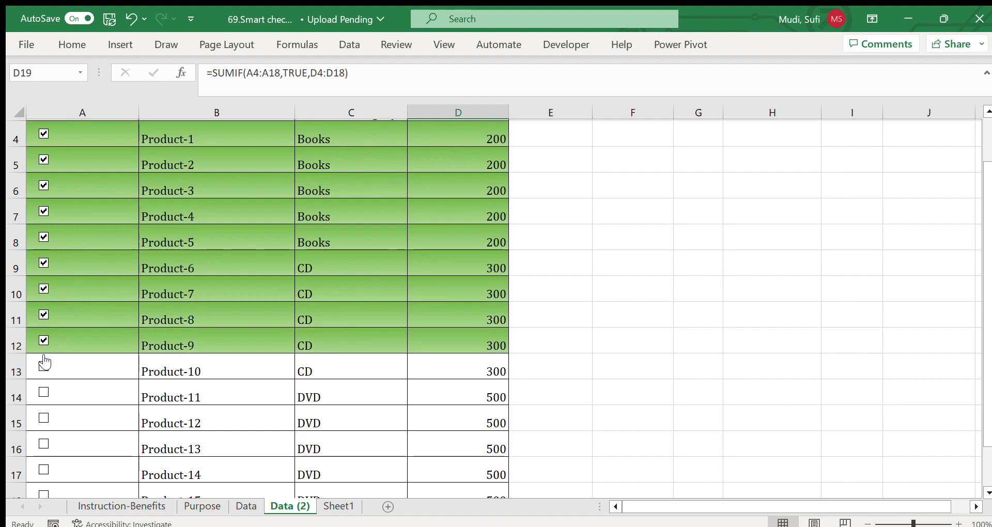
left_click(44, 364)
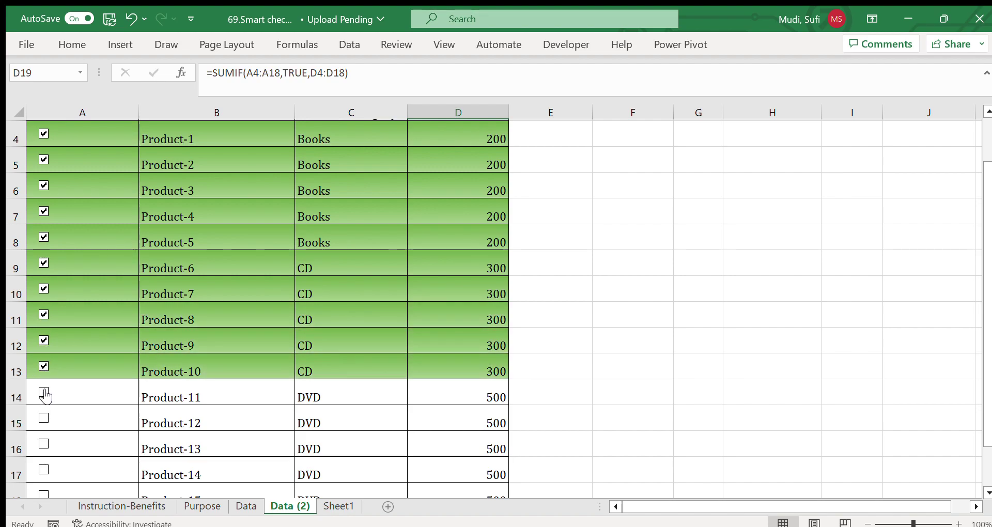
Tick the check boxes of the DVD products, Product-11 through Product-15, and return to the start of the table
left_click(45, 394)
left_click(43, 418)
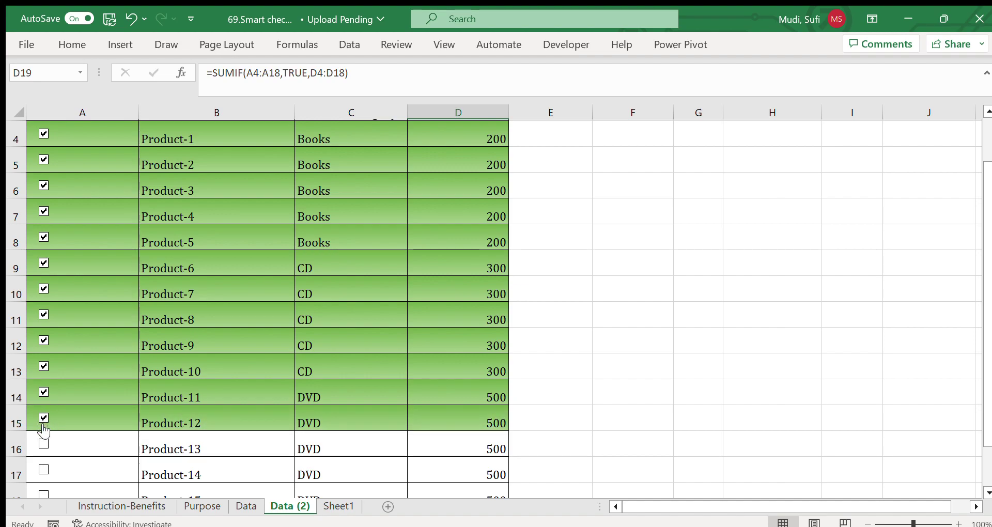
left_click(44, 444)
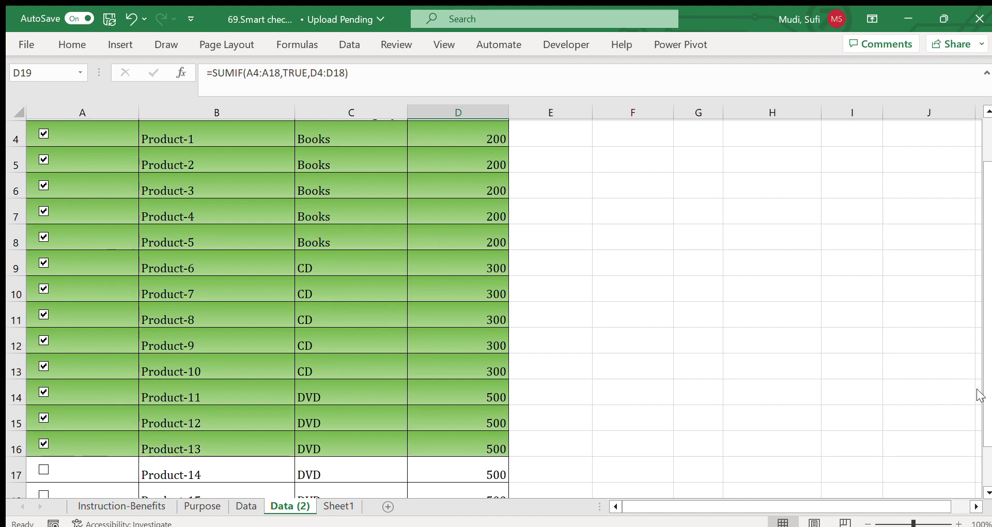
left_click_drag(987, 408, 986, 468)
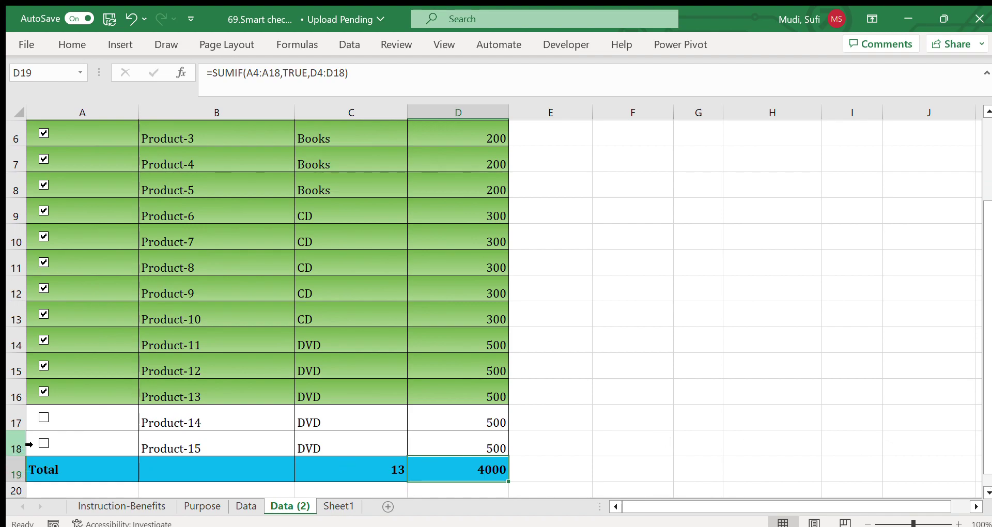
left_click(45, 417)
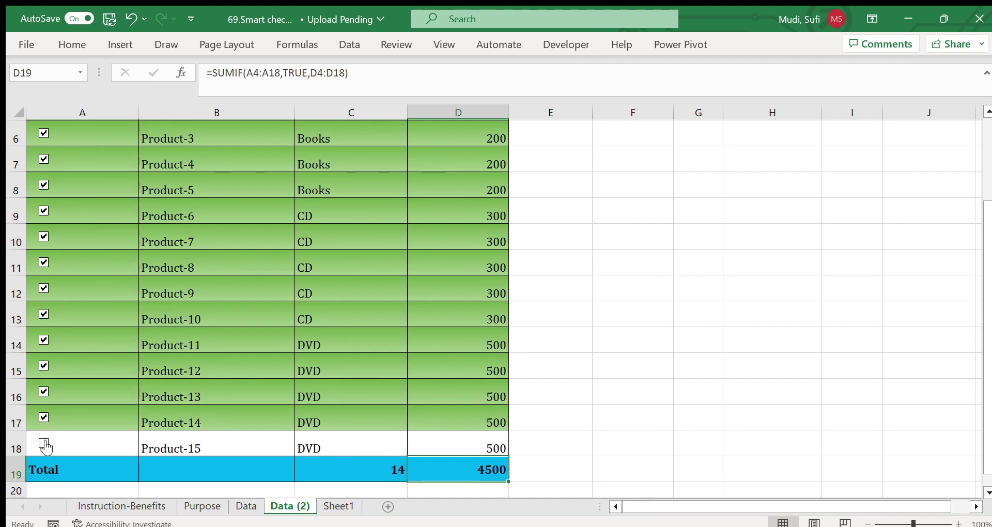
left_click(44, 443)
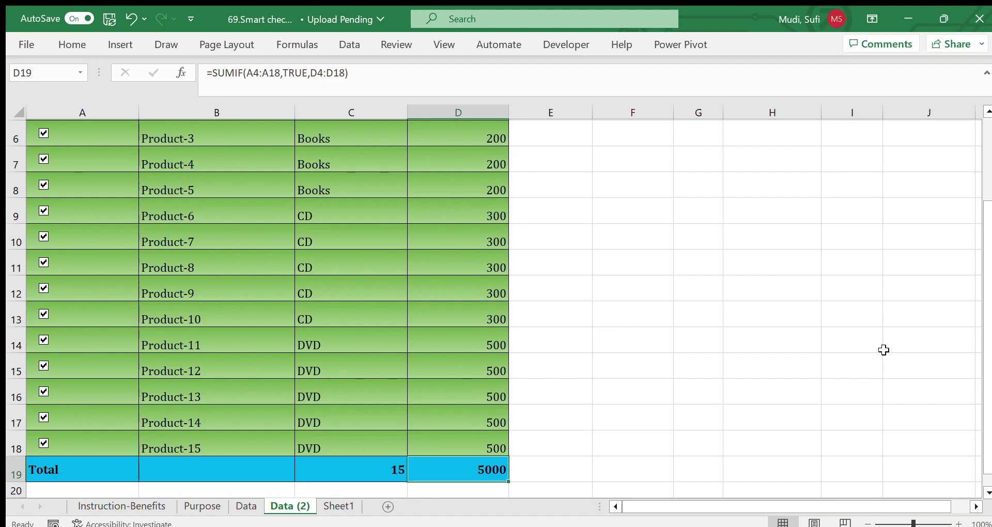
left_click_drag(985, 288, 980, 119)
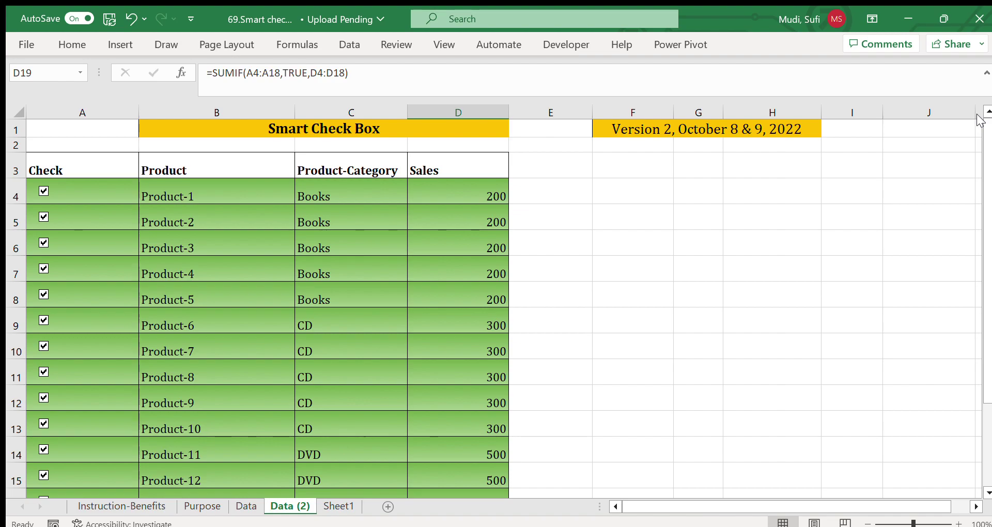
mouse_move(986, 164)
left_mouse_down()
mouse_move(980, 257)
mouse_move(977, 156)
left_mouse_up()
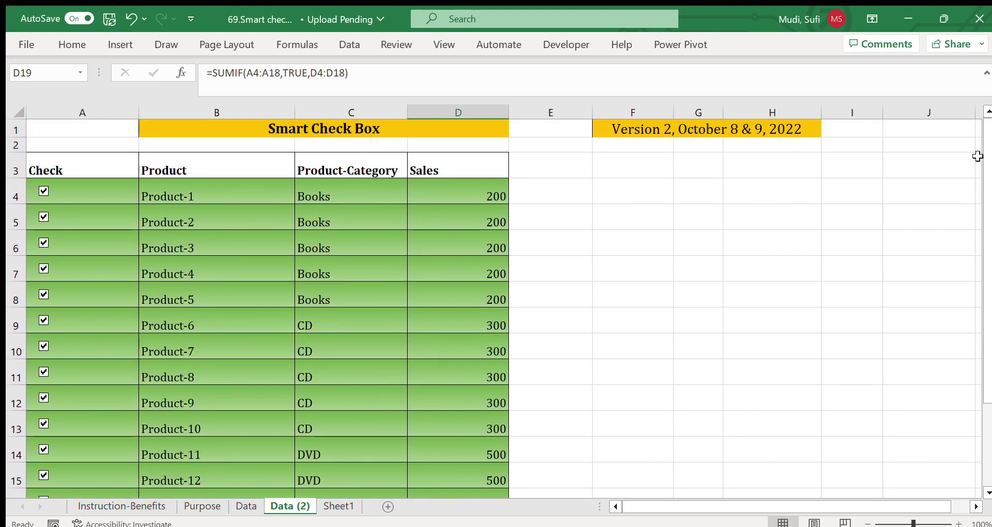
Revisit the Purpose sheet and go over the "Why should you subscribe?" reasons, including automating activity and managing business and projects
left_click(195, 505)
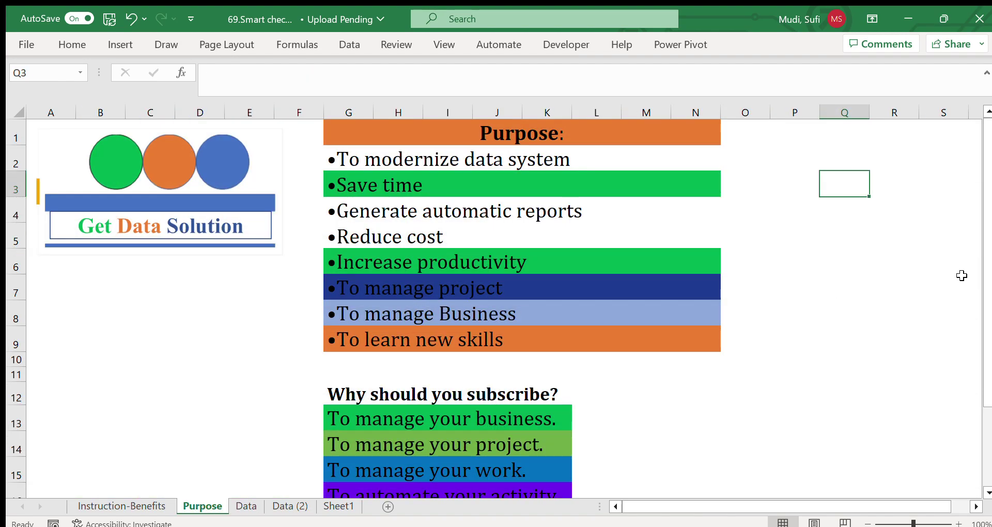
left_click_drag(981, 378, 986, 463)
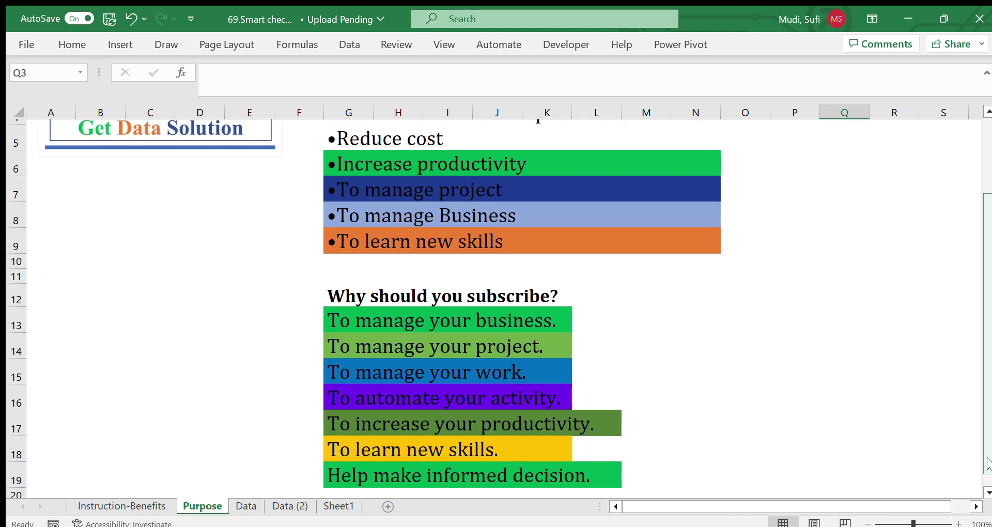
left_click(524, 403)
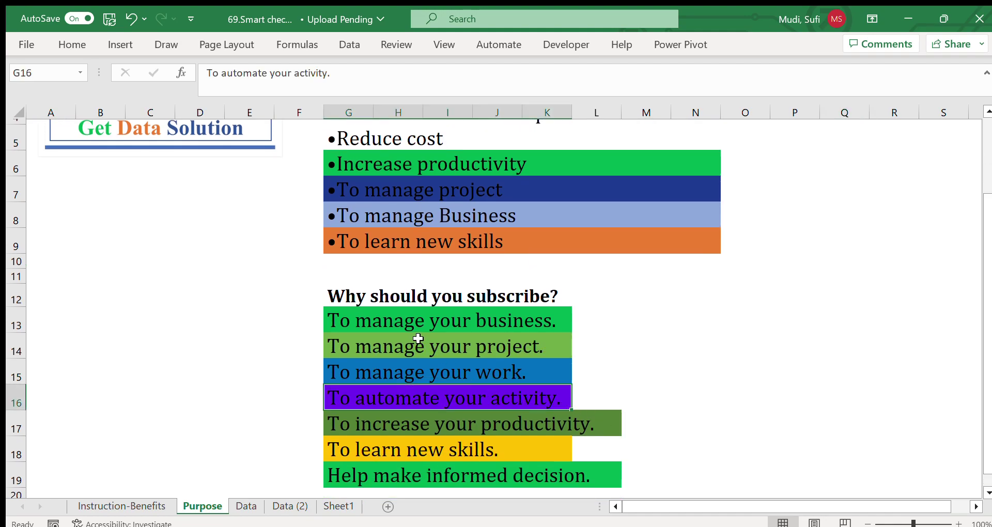
left_click(405, 323)
left_click(362, 349)
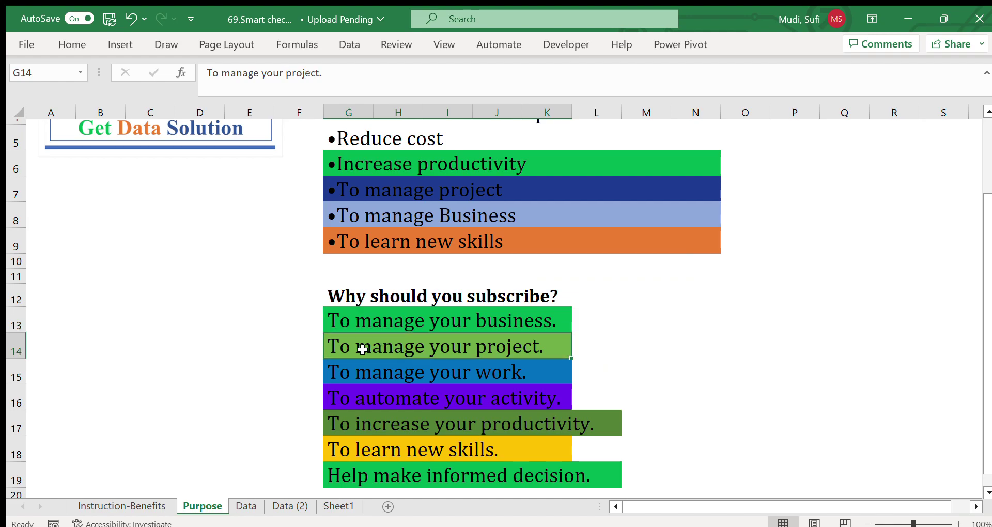
left_click_drag(986, 247, 981, 155)
Return to the Data (2) sheet and review the Smart Check Box title and product table
left_click(276, 507)
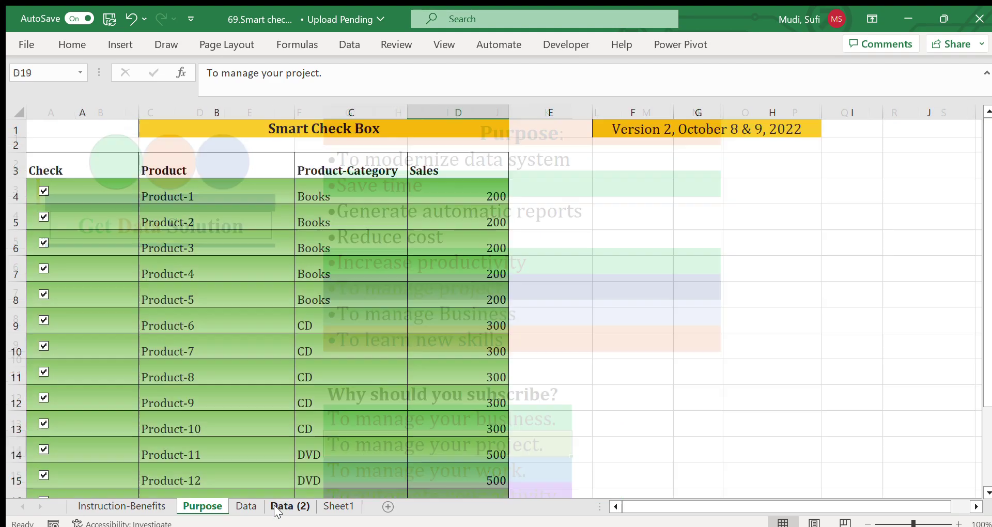
left_click(334, 131)
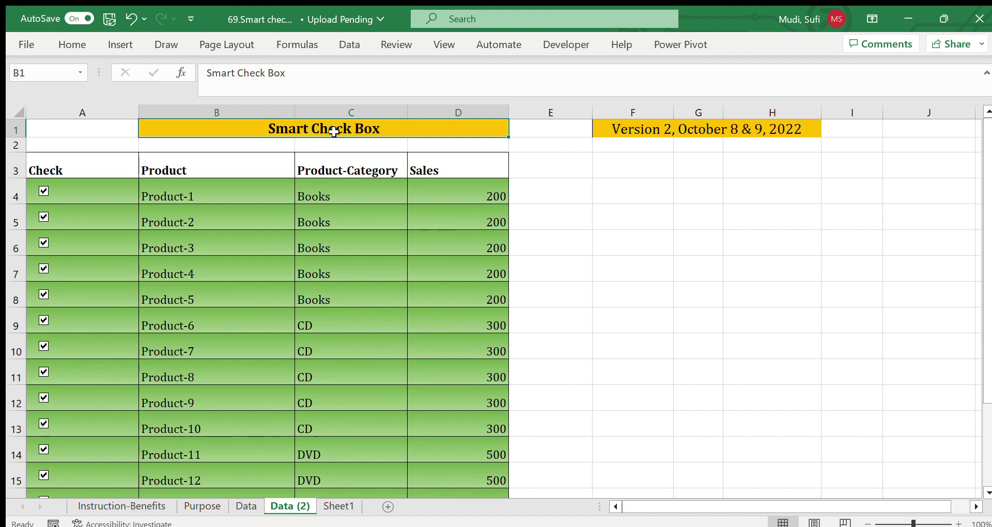
left_click(571, 223)
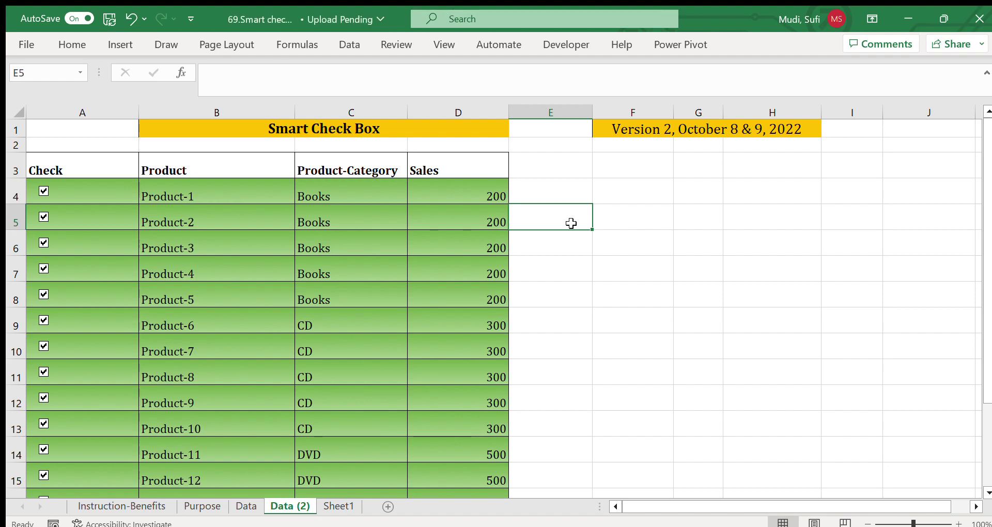
left_click(558, 166)
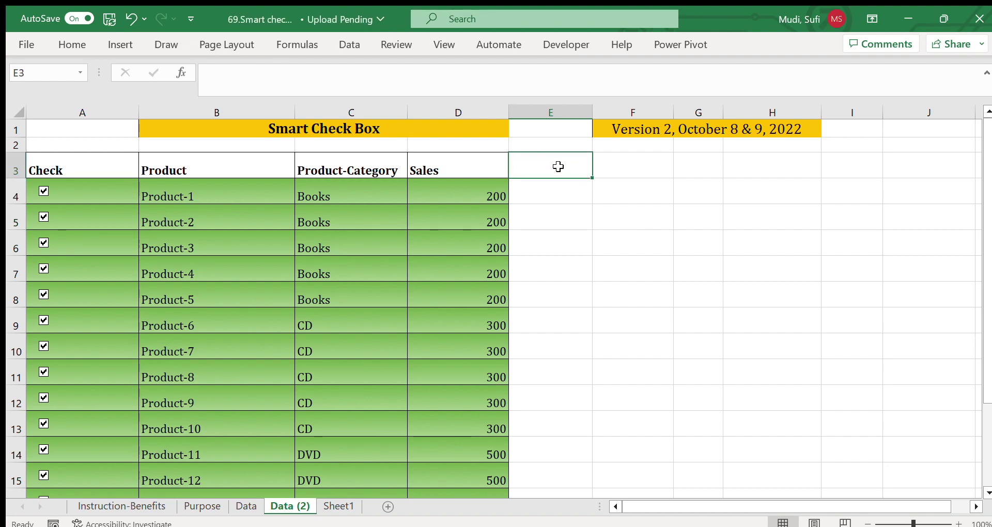